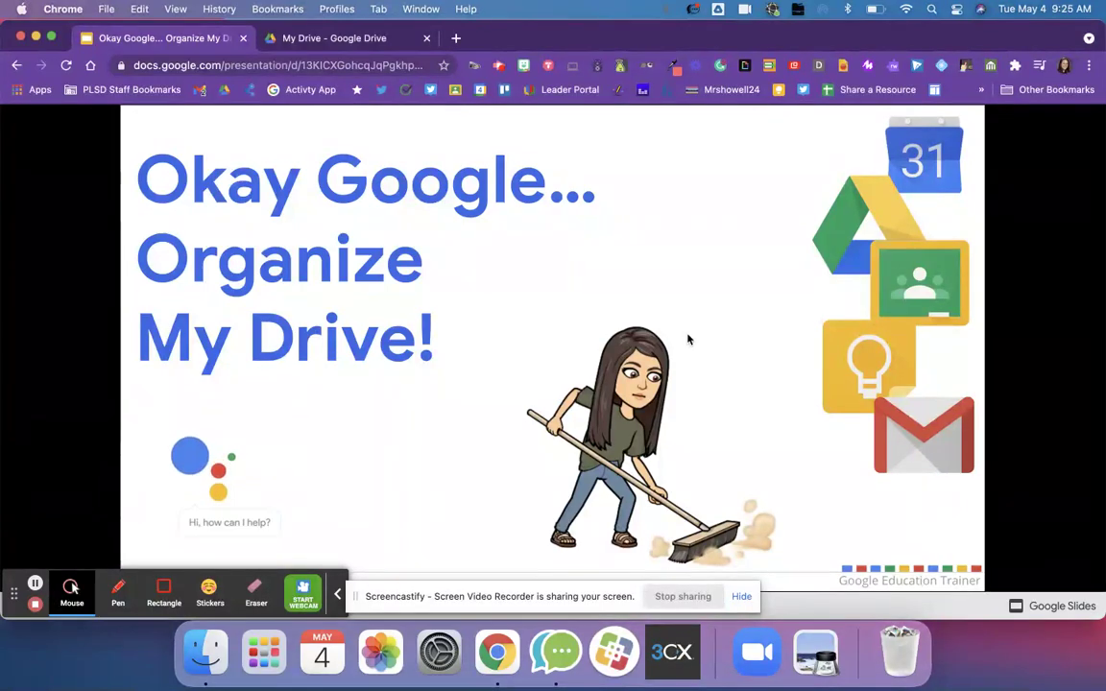
- Advance the slideshow to the Grid View vs List View tip and switch to the open Google Drive page
click(688, 339)
click(675, 306)
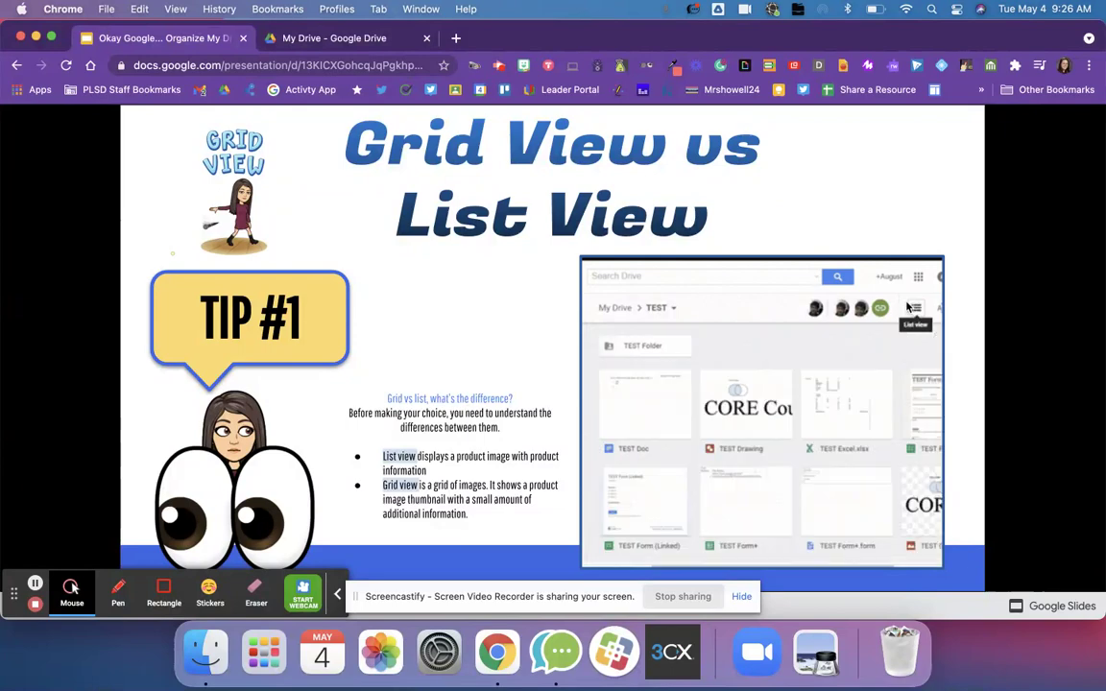
click(327, 39)
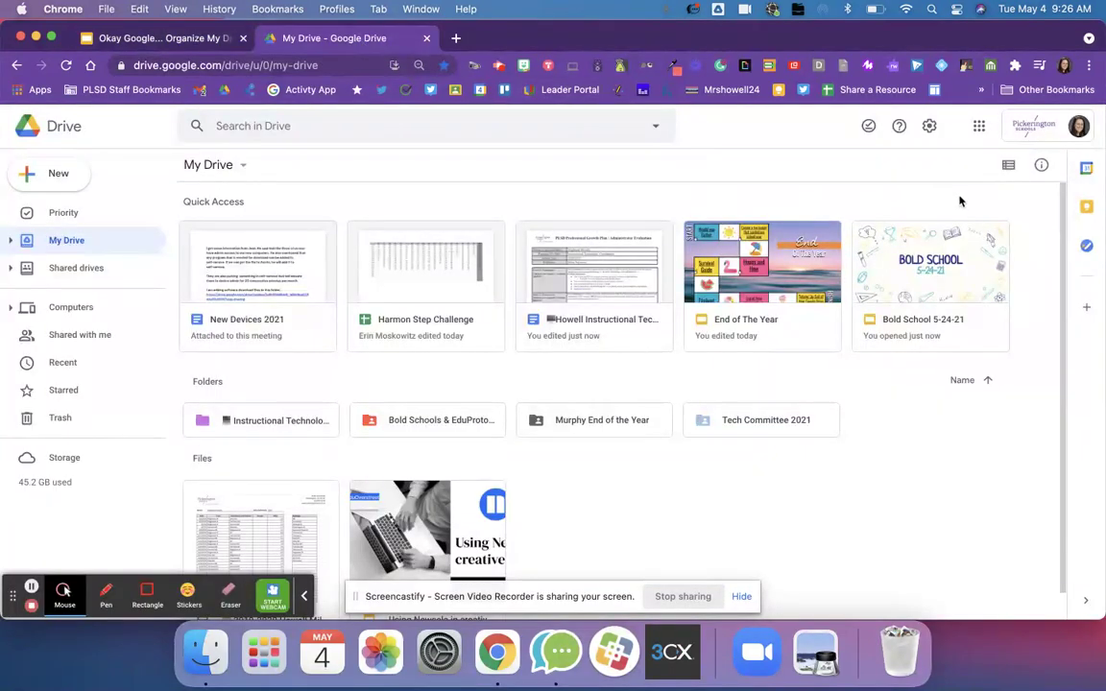
- Compare My Drive in list view and grid view, ending in grid view
click(1009, 167)
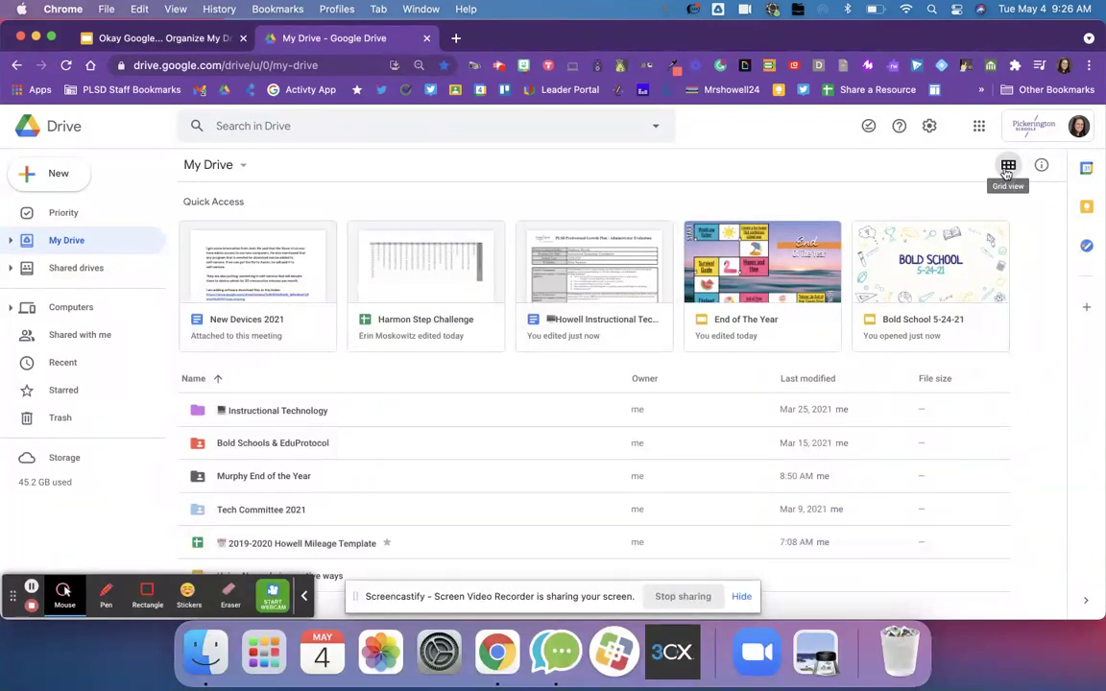
click(1008, 167)
scroll(914, 349, down, 1)
scroll(914, 348, down, 1)
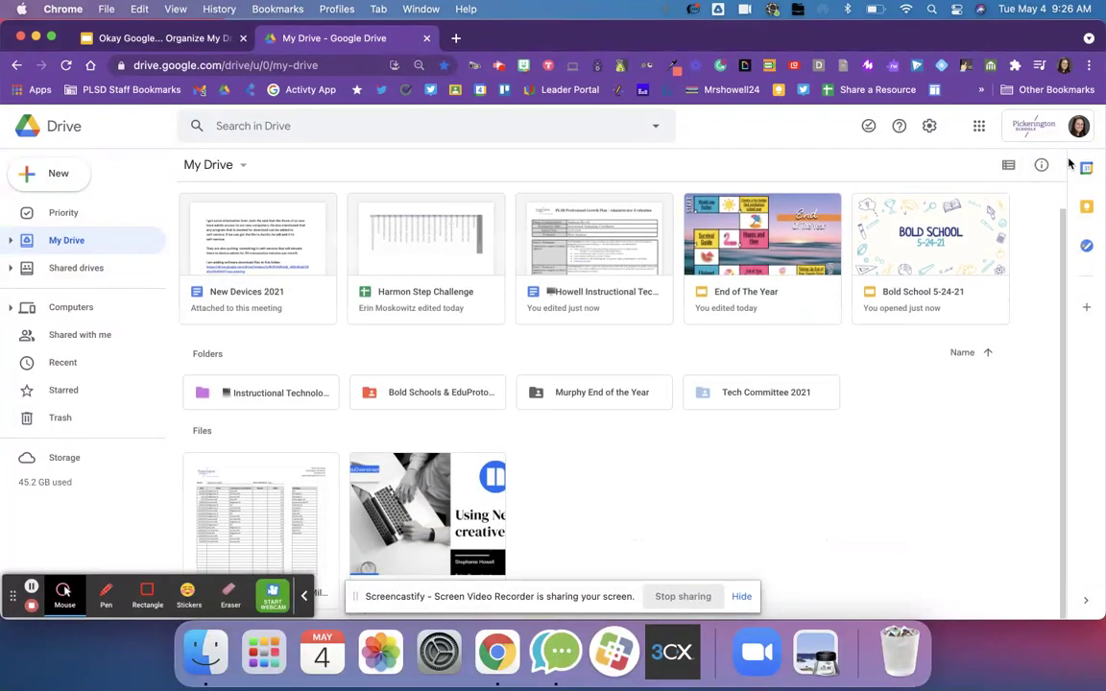
click(1010, 166)
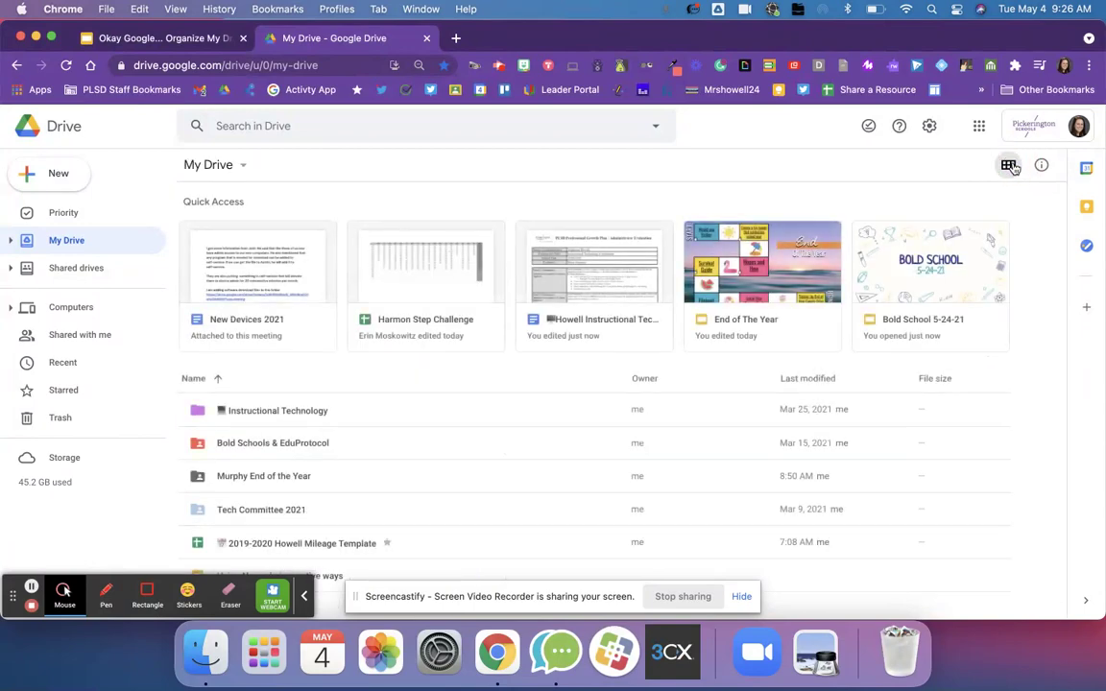
click(1009, 166)
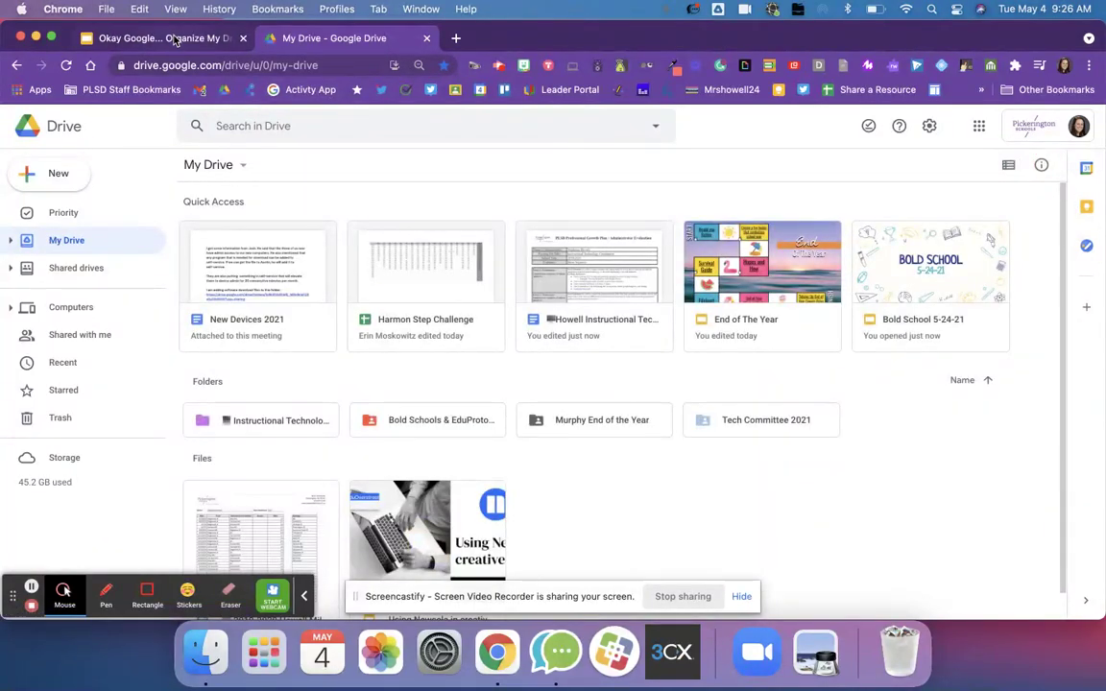
- Advance the slideshow to the Starred & Recent tip and return to the Google Drive page
click(159, 37)
click(585, 300)
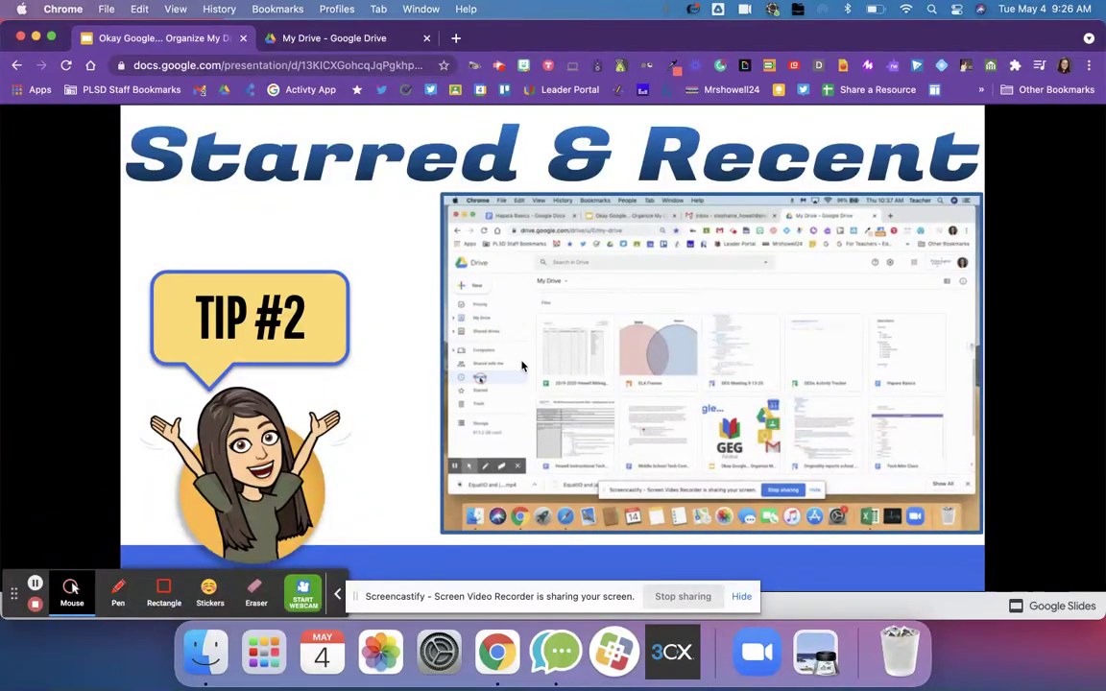
click(336, 41)
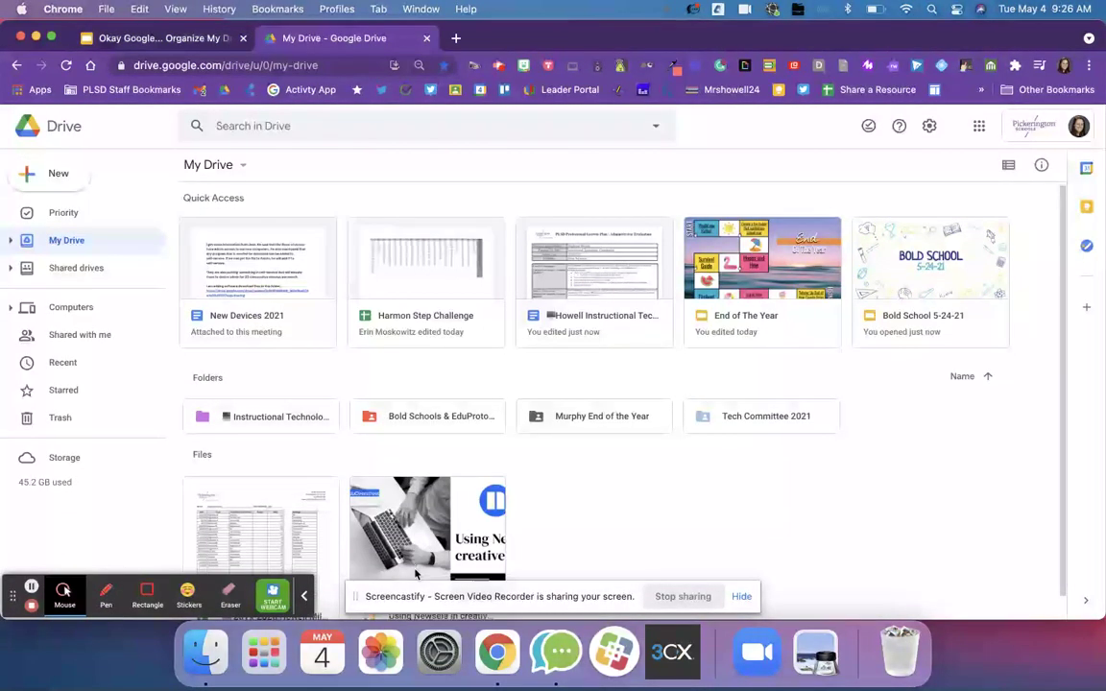
- Add the Using Newsela in creative ways shortcut in My Drive to Starred
scroll(380, 519, down, 1)
right_click(423, 498)
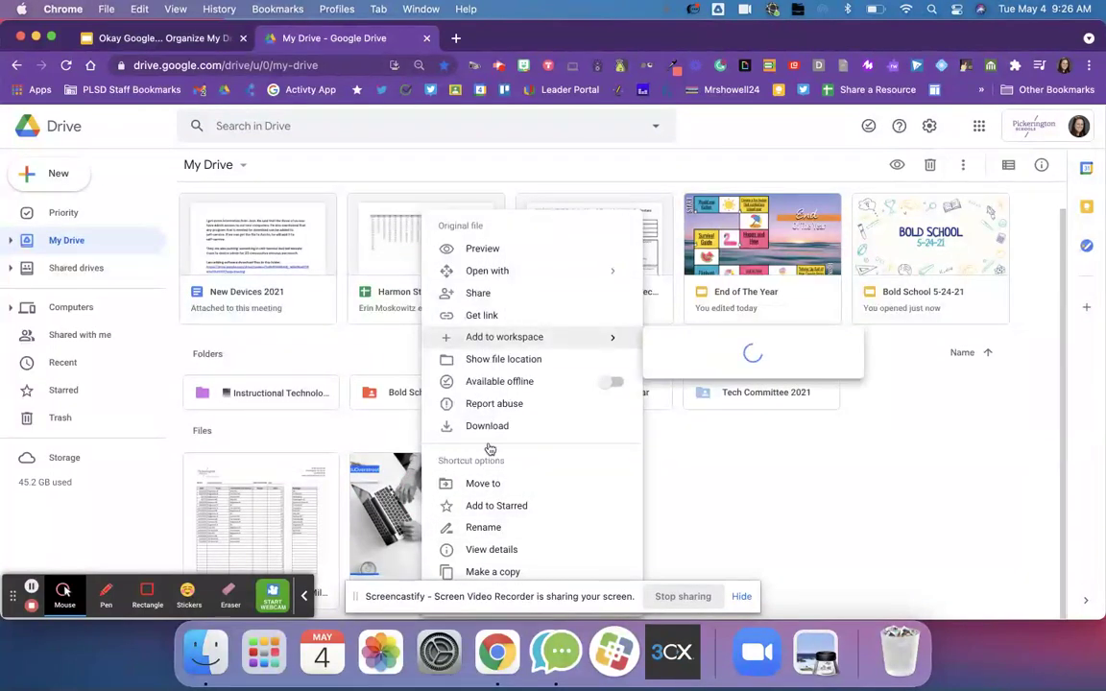
drag(545, 593, 840, 600)
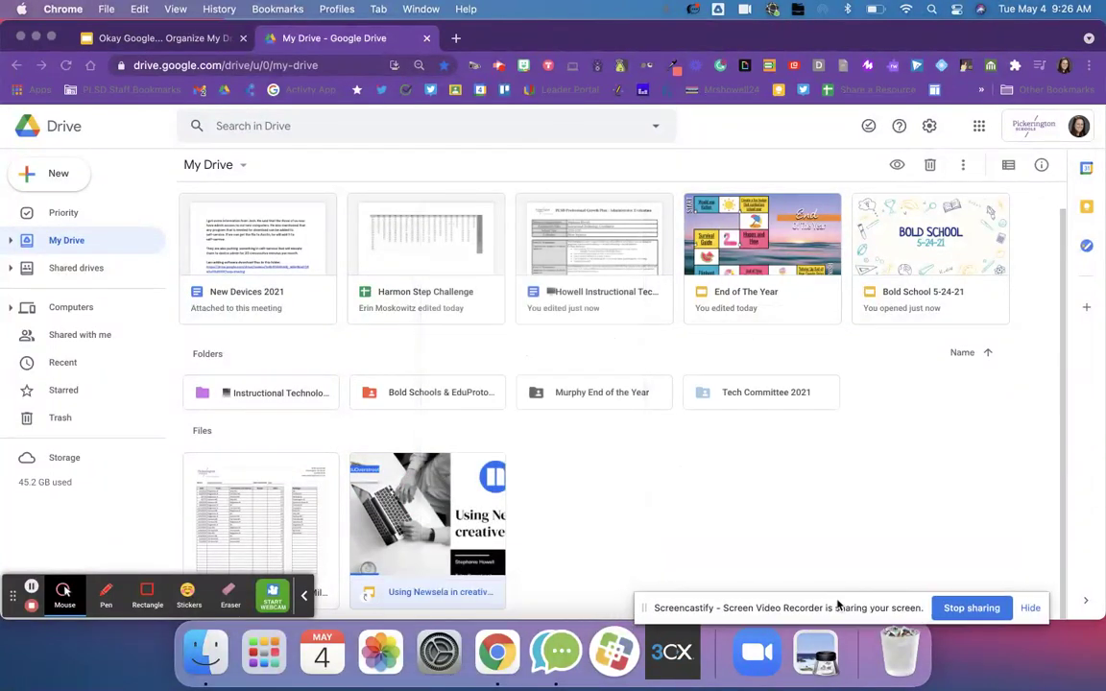
right_click(423, 504)
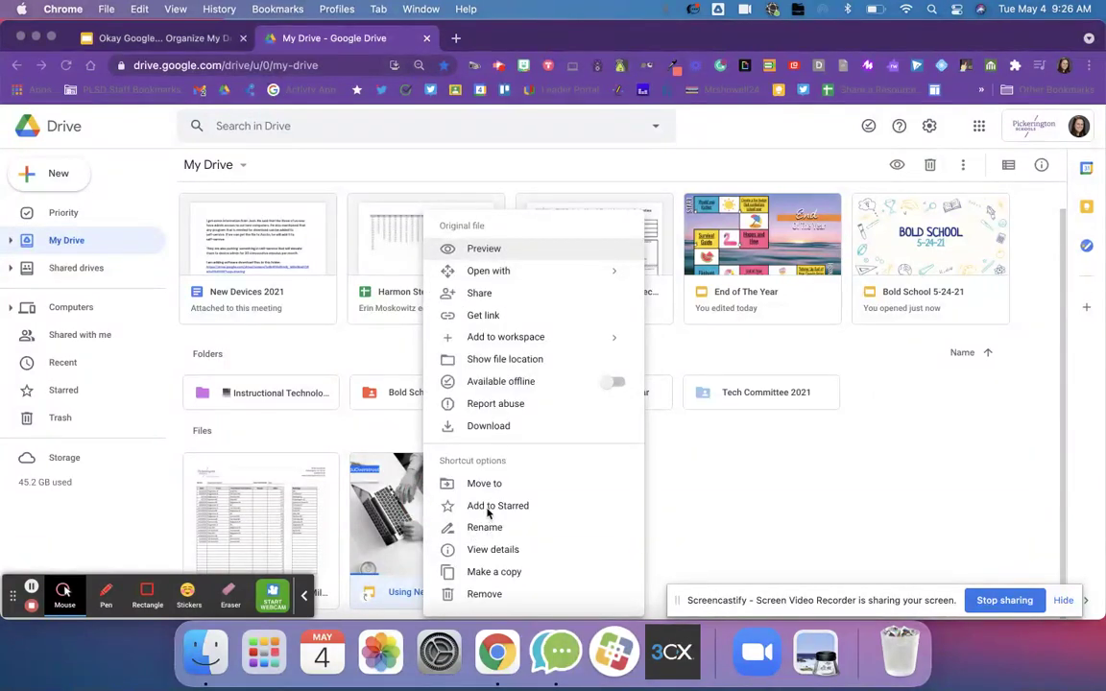
click(493, 506)
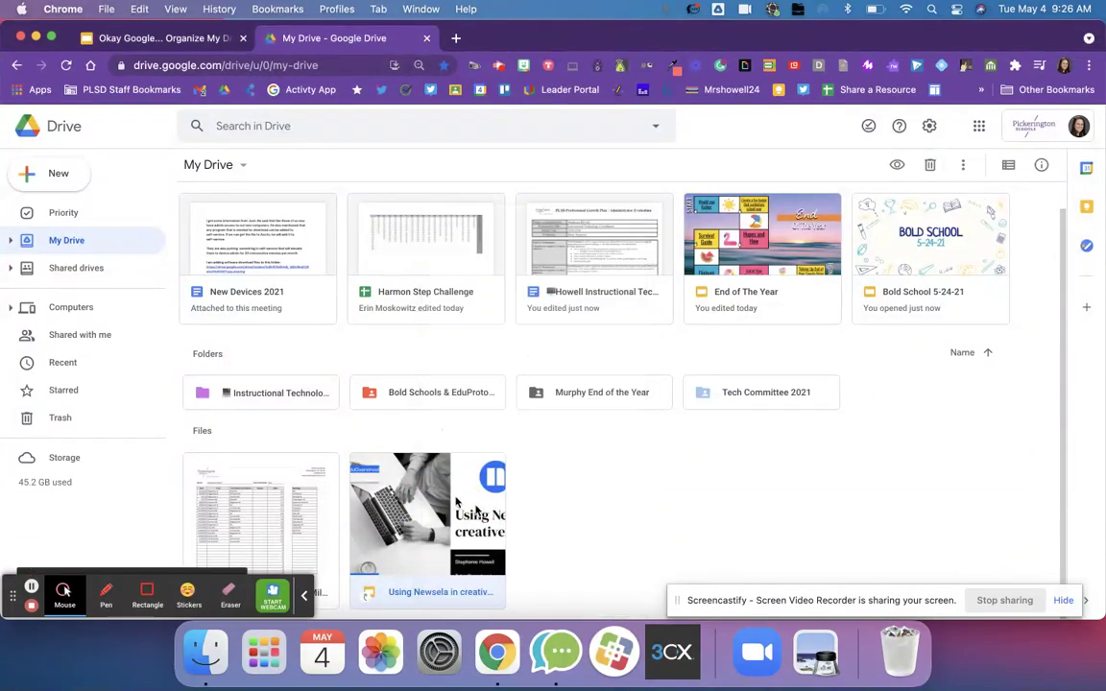
- Open the Starred list and remove the Using Newsela in creative ways shortcut from Starred
click(50, 389)
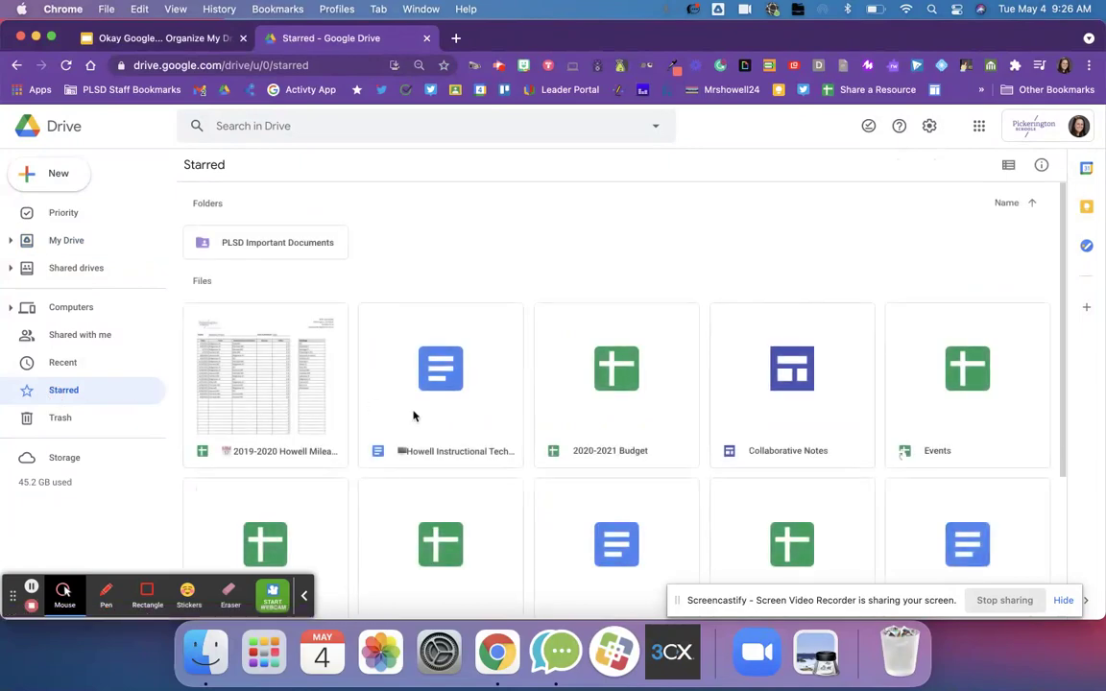
scroll(341, 394, down, 3)
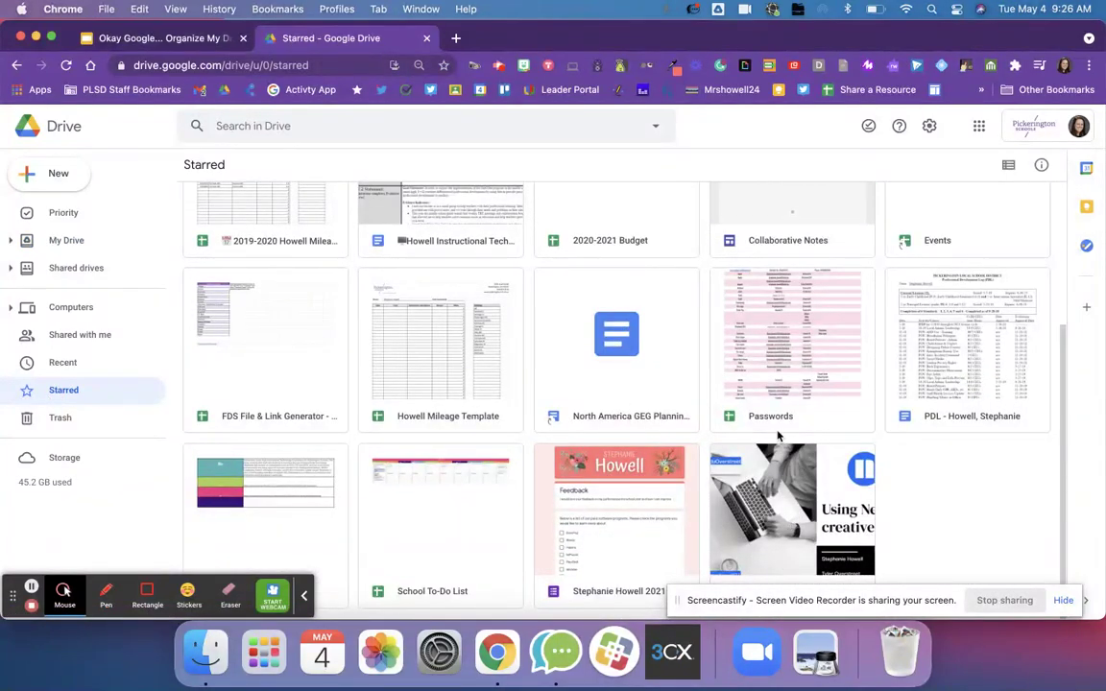
scroll(779, 436, up, 3)
scroll(779, 436, down, 3)
right_click(765, 483)
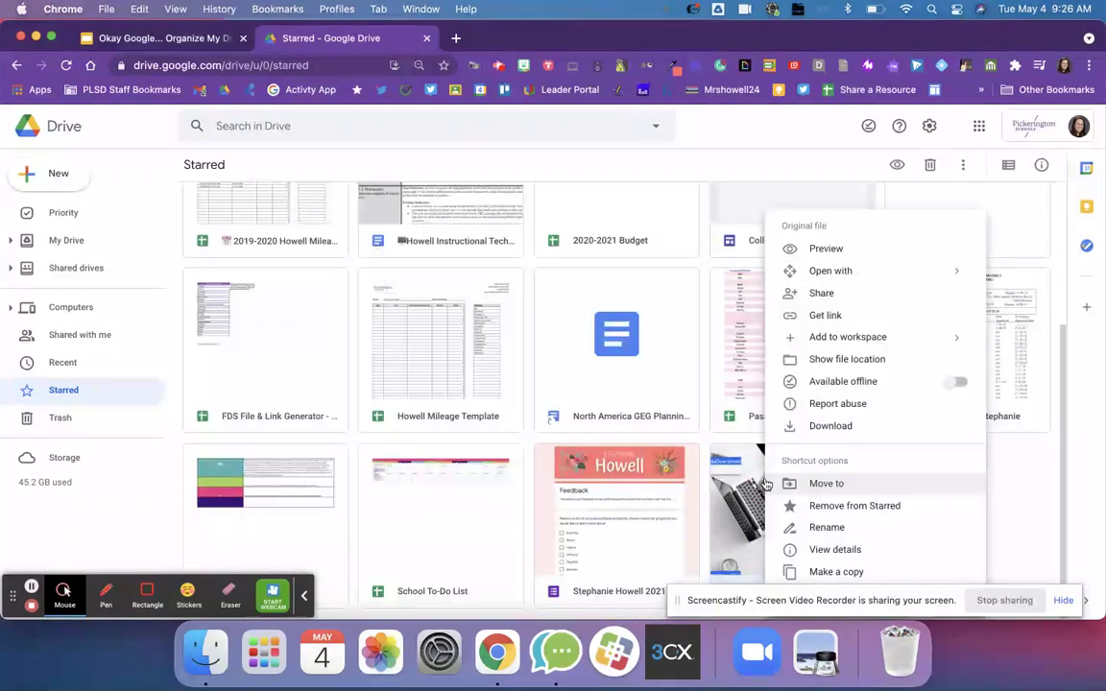
click(813, 511)
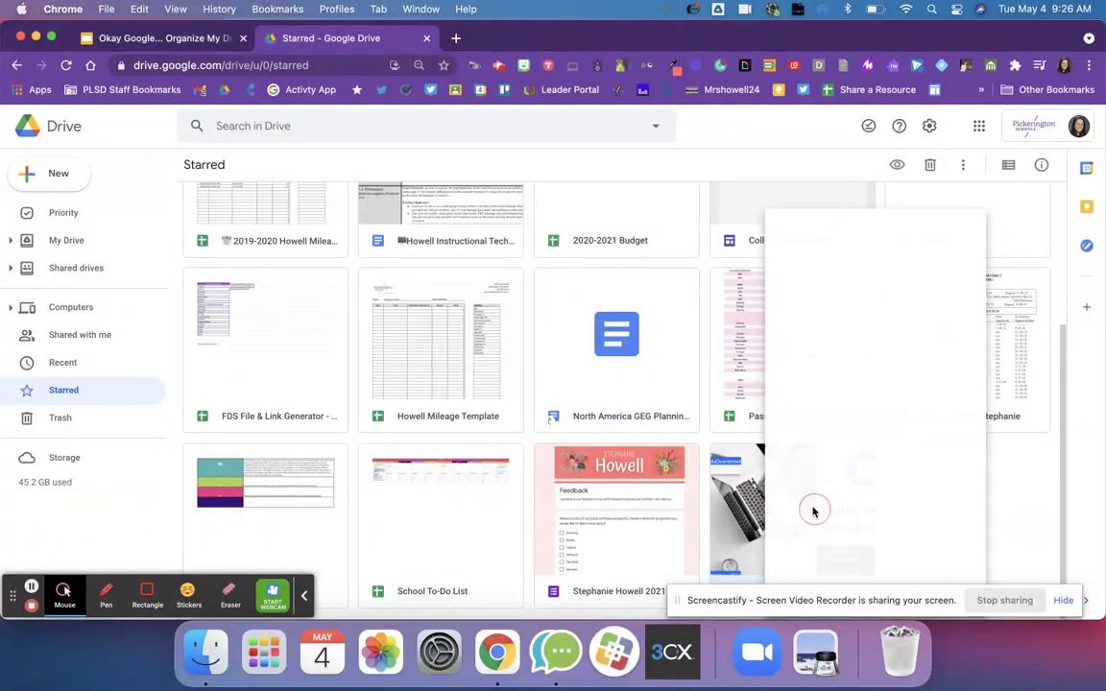
- Look through the files in the Recent list and the Starred list
click(79, 367)
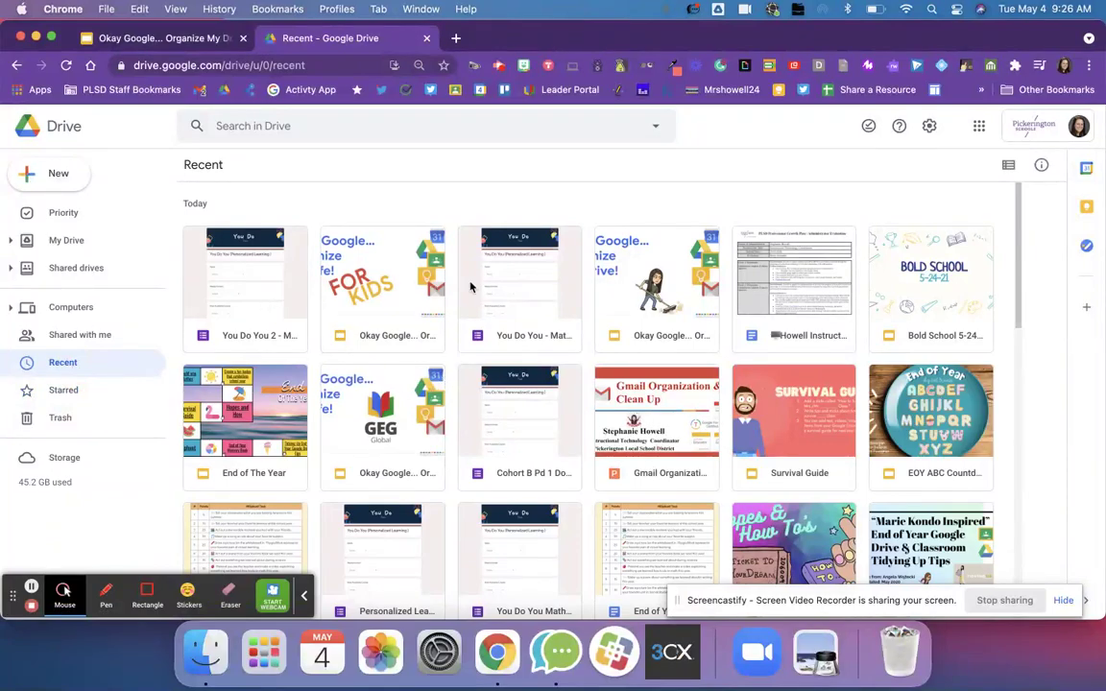
scroll(720, 422, down, 3)
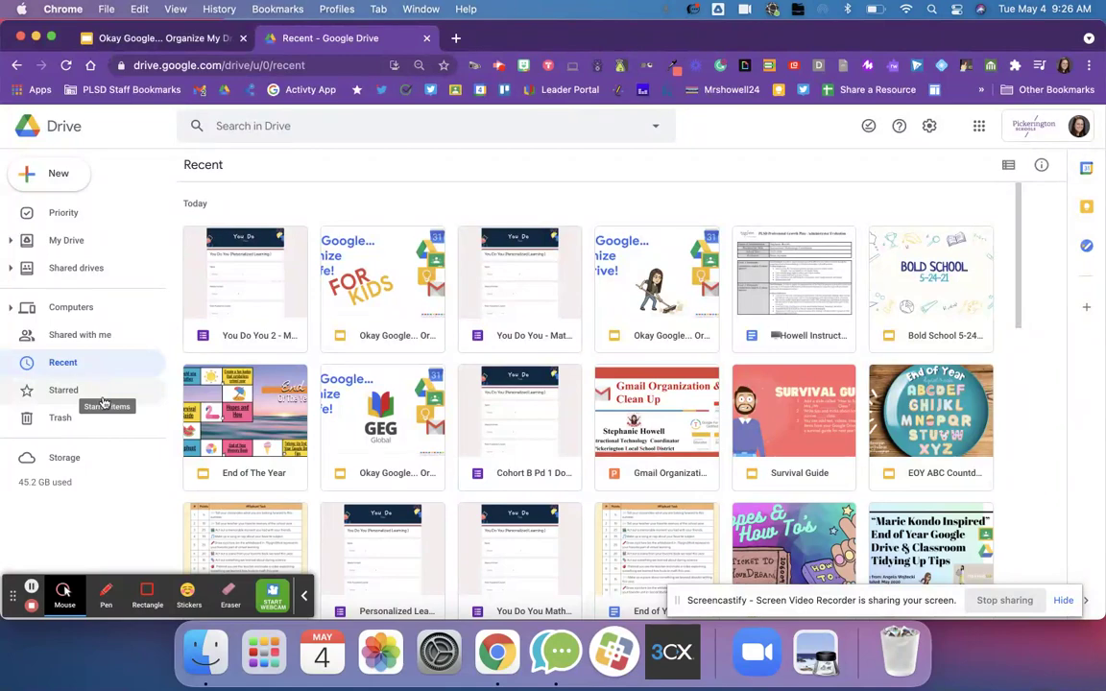
click(63, 390)
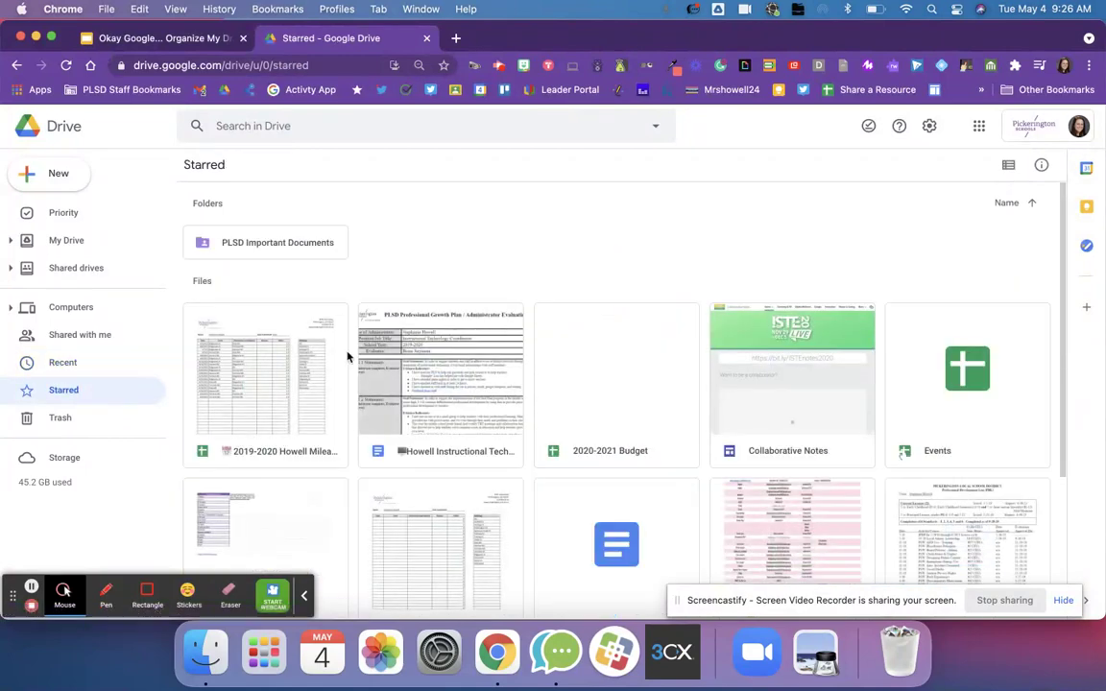
scroll(347, 356, down, 3)
scroll(347, 358, up, 3)
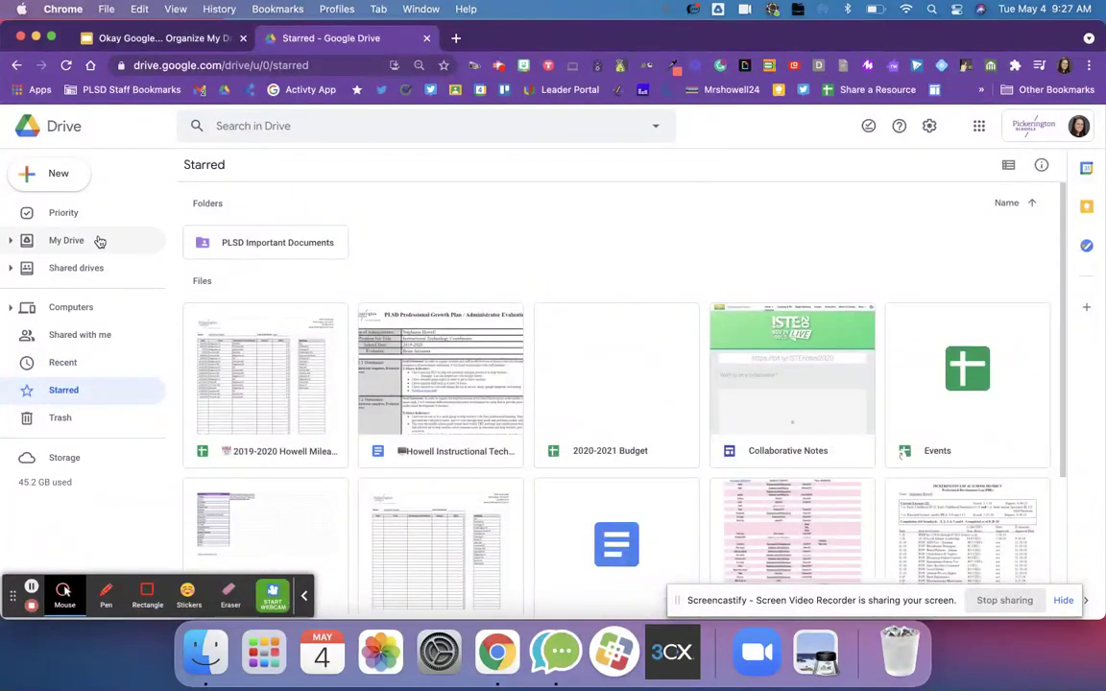
- Return to My Drive and display the available actions for the Using Newsela shortcut
click(99, 242)
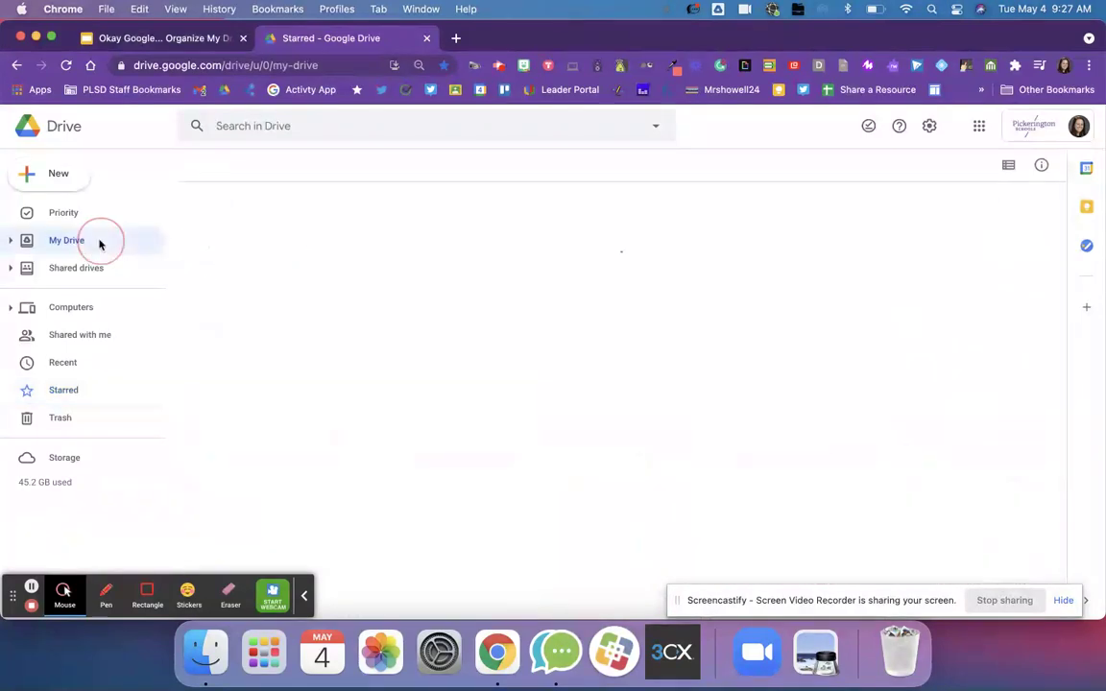
right_click(405, 494)
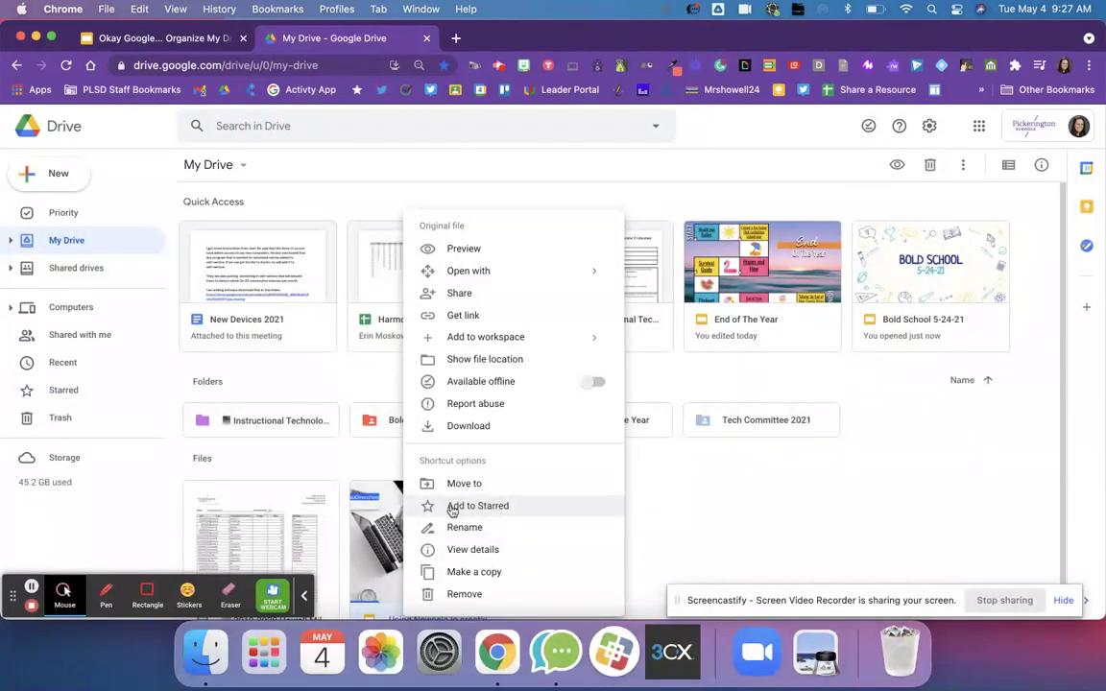
- Advance the slideshow to the Folders tip and switch back to My Drive
click(163, 38)
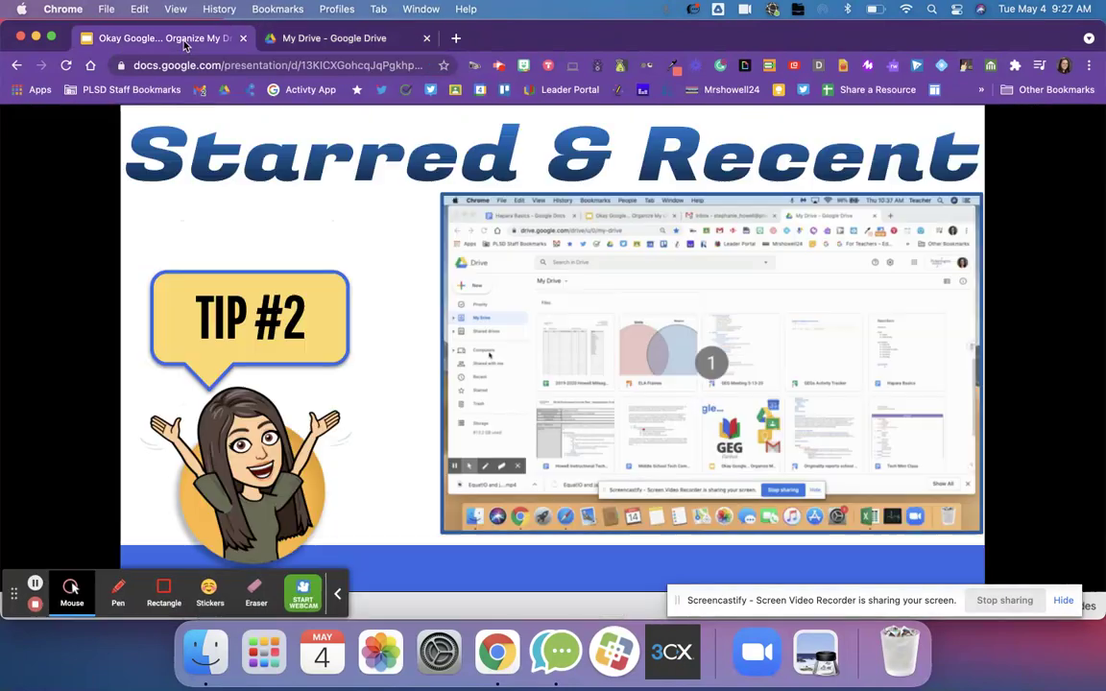
click(368, 310)
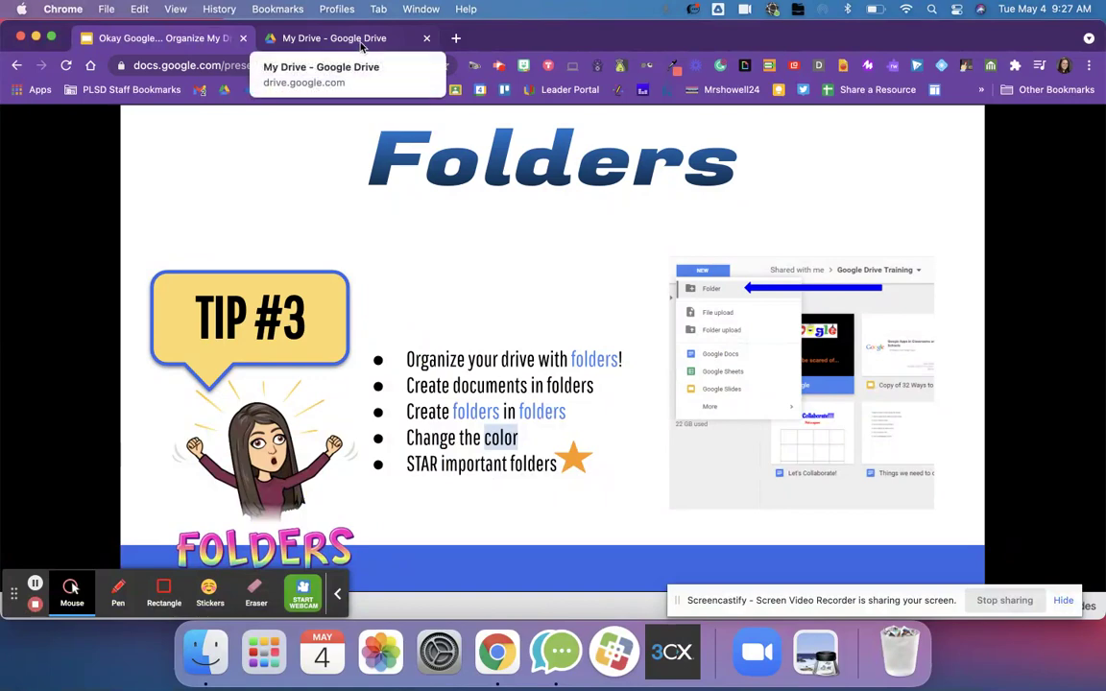
click(326, 40)
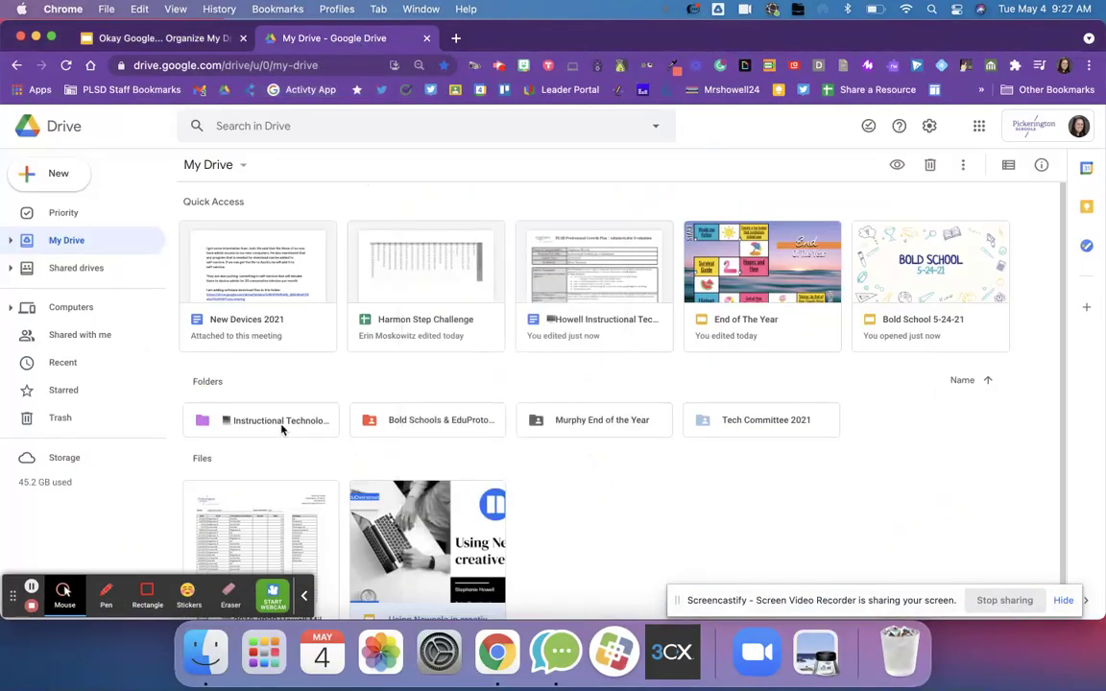
right_click(710, 488)
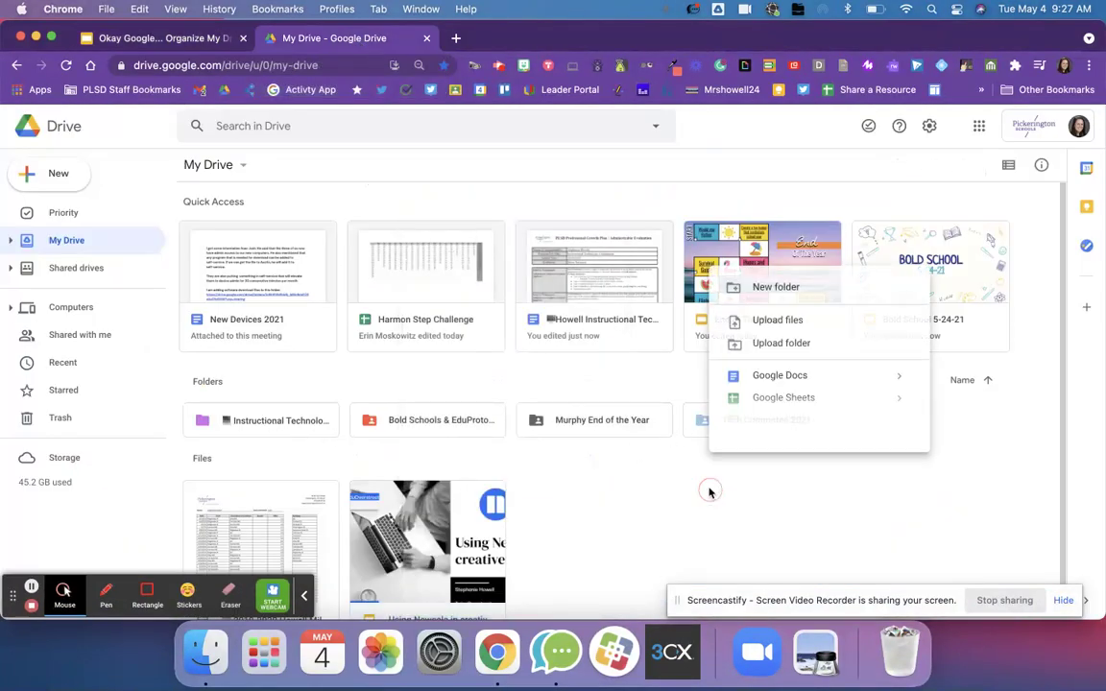
click(758, 291)
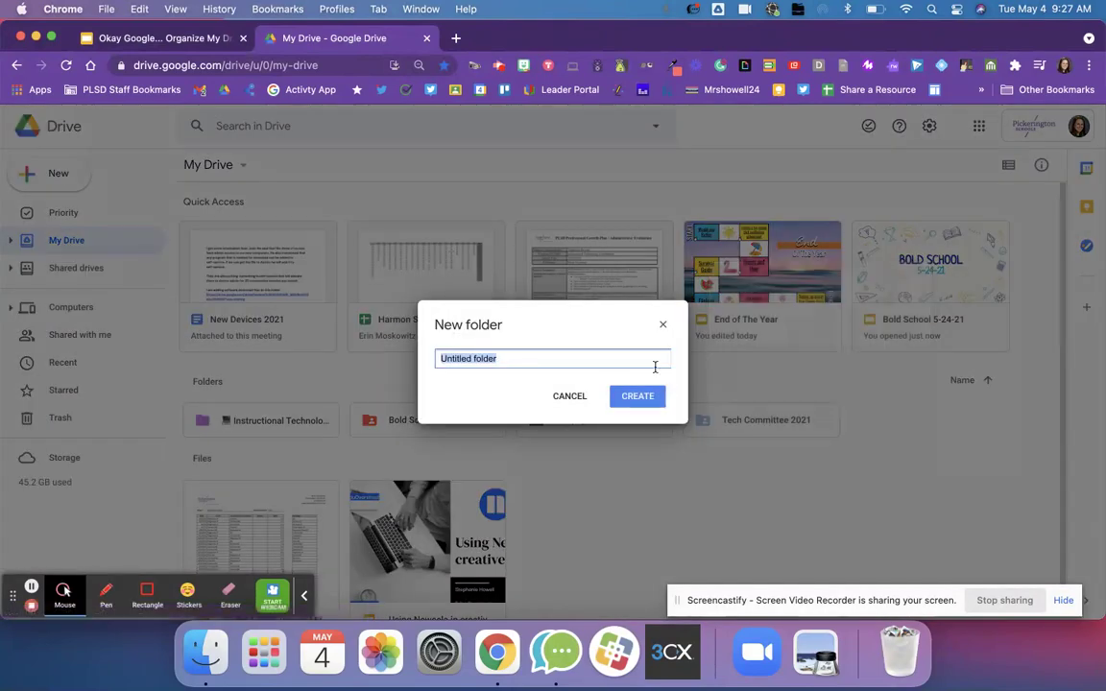
click(576, 395)
- Create a new folder named Test in My Drive
click(58, 177)
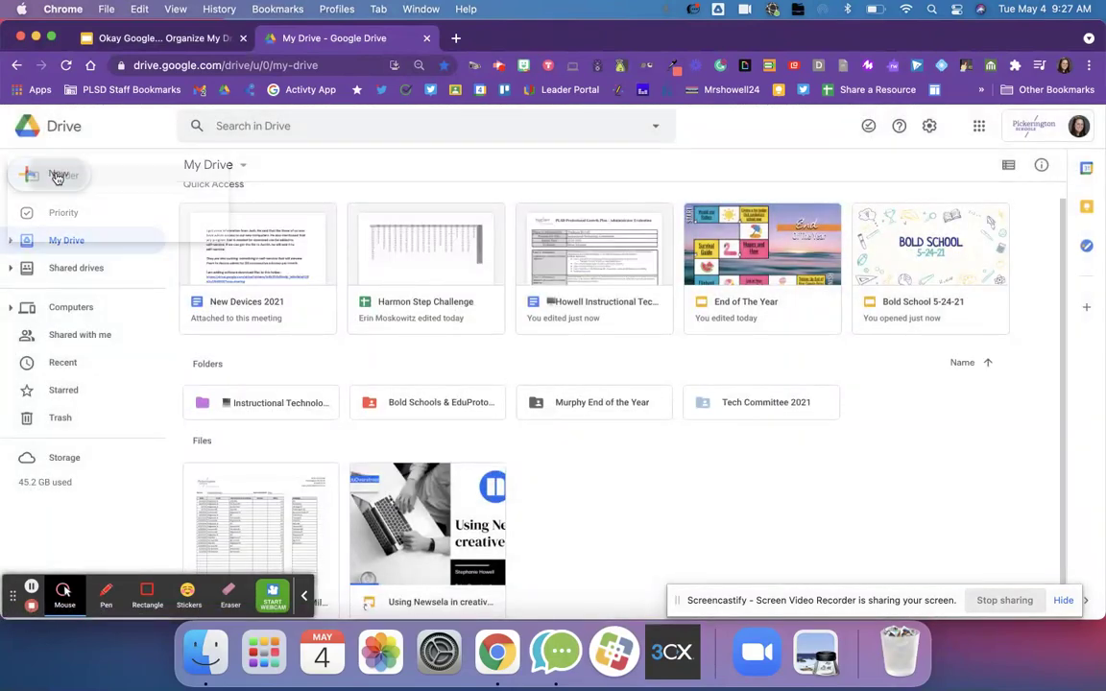
click(62, 181)
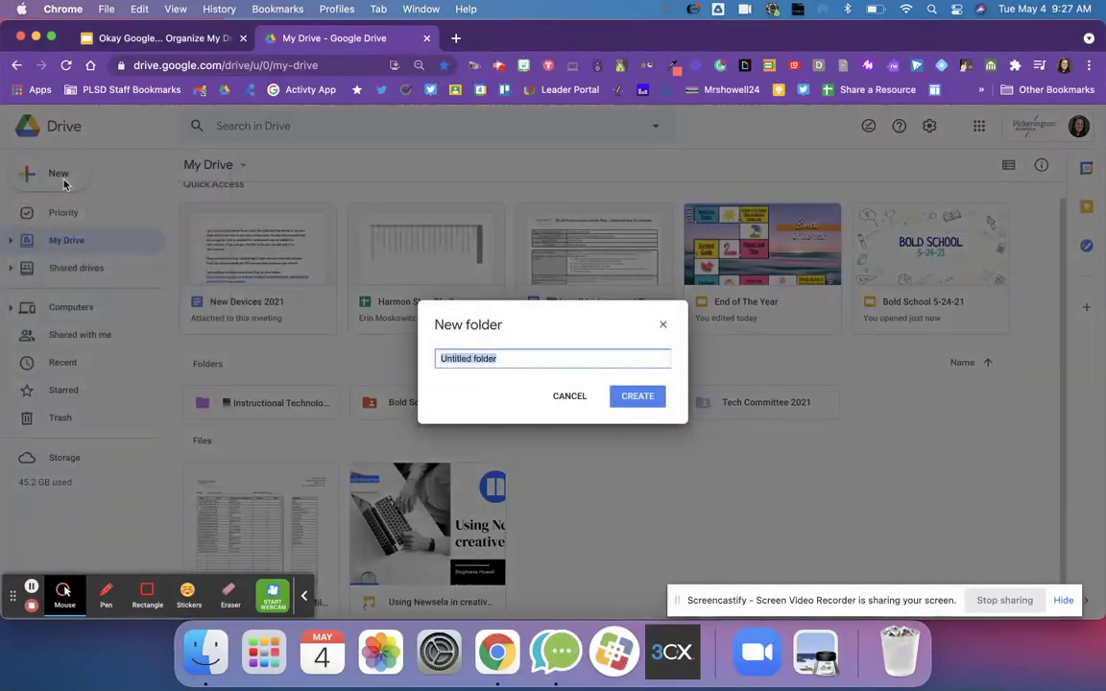
text(Test)
key(Return)
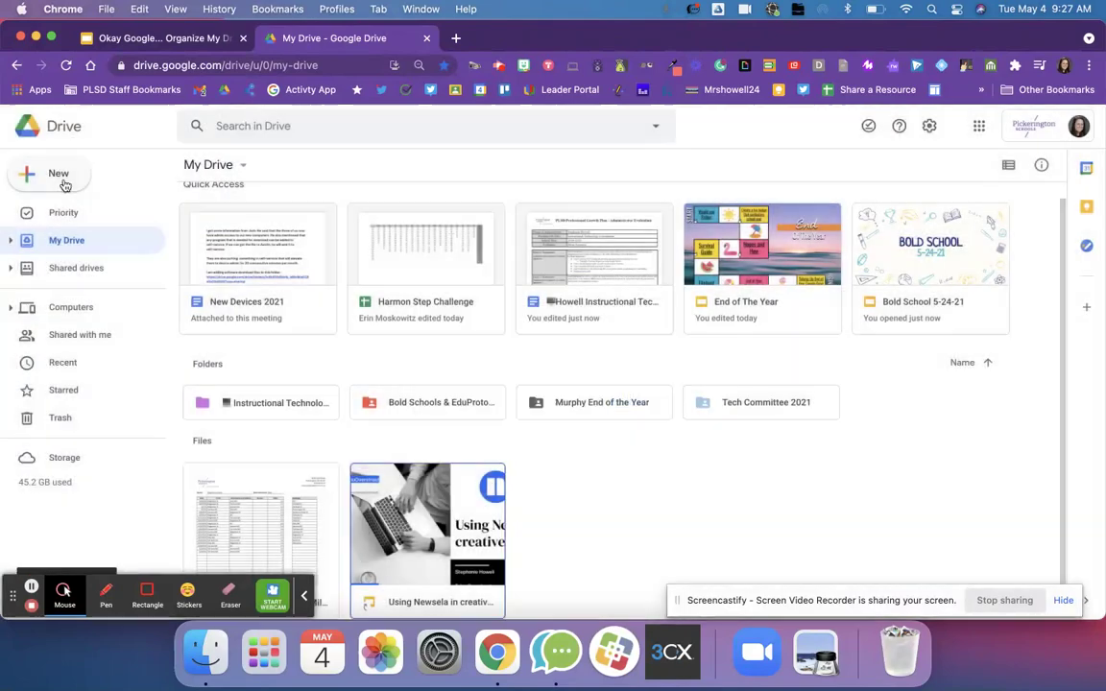
- Move the Using Newsela shortcut and the Tech Committee 2021 folder into the Test folder
drag(427, 499, 887, 397)
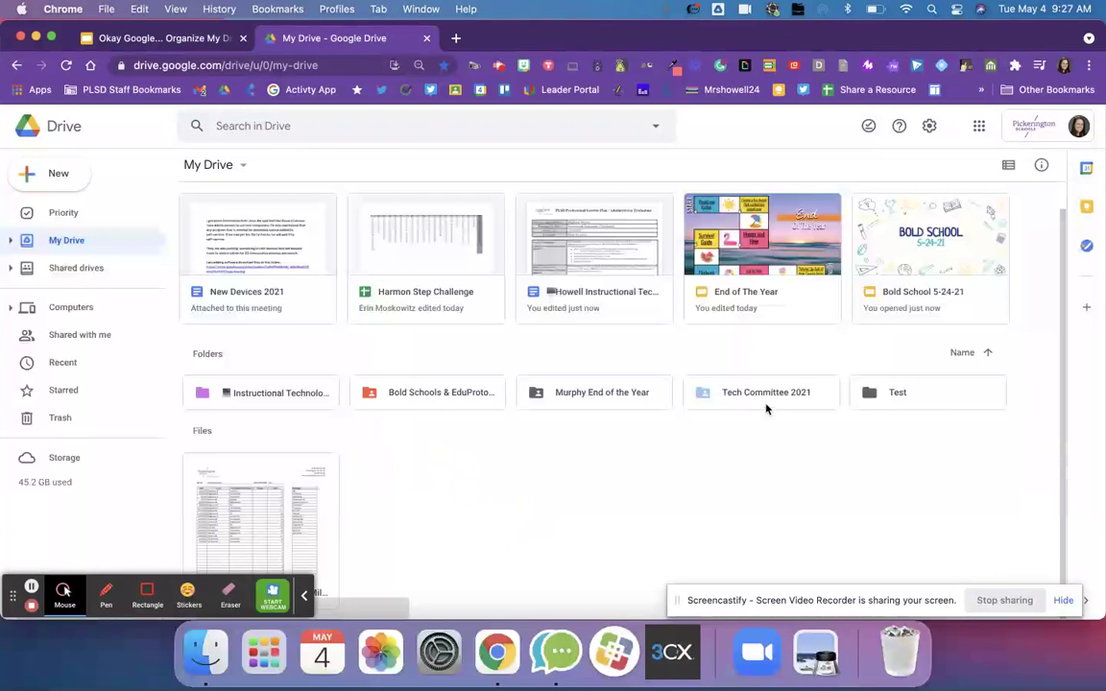
drag(766, 402, 894, 395)
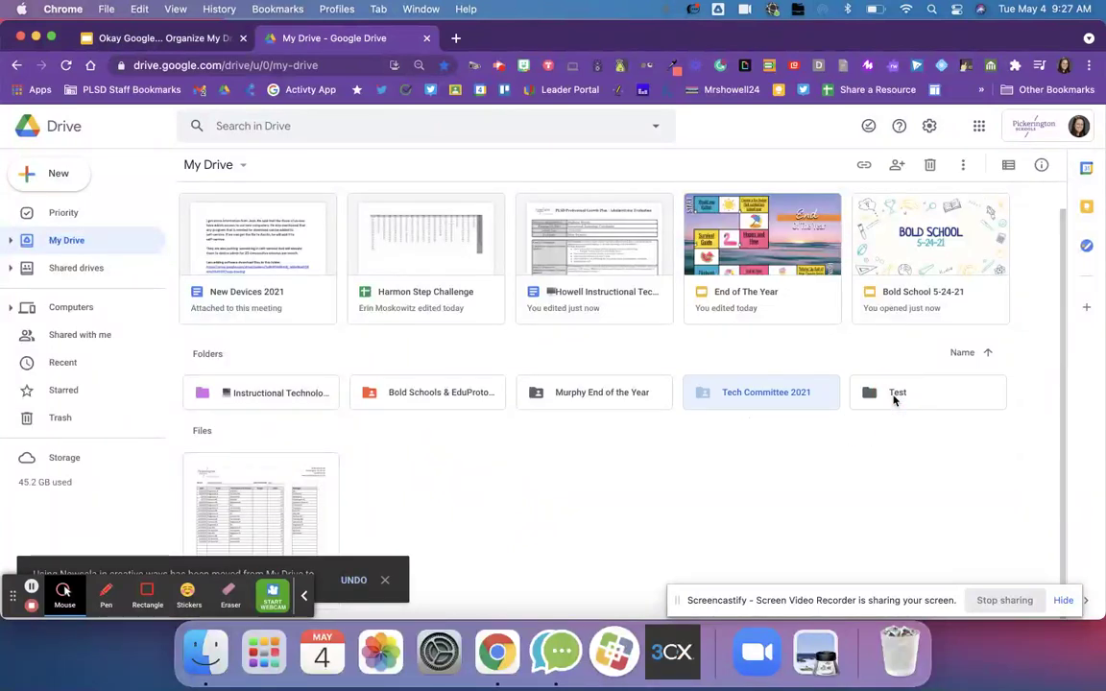
- Open the Test folder to view its contents and return to My Drive
double_click(756, 394)
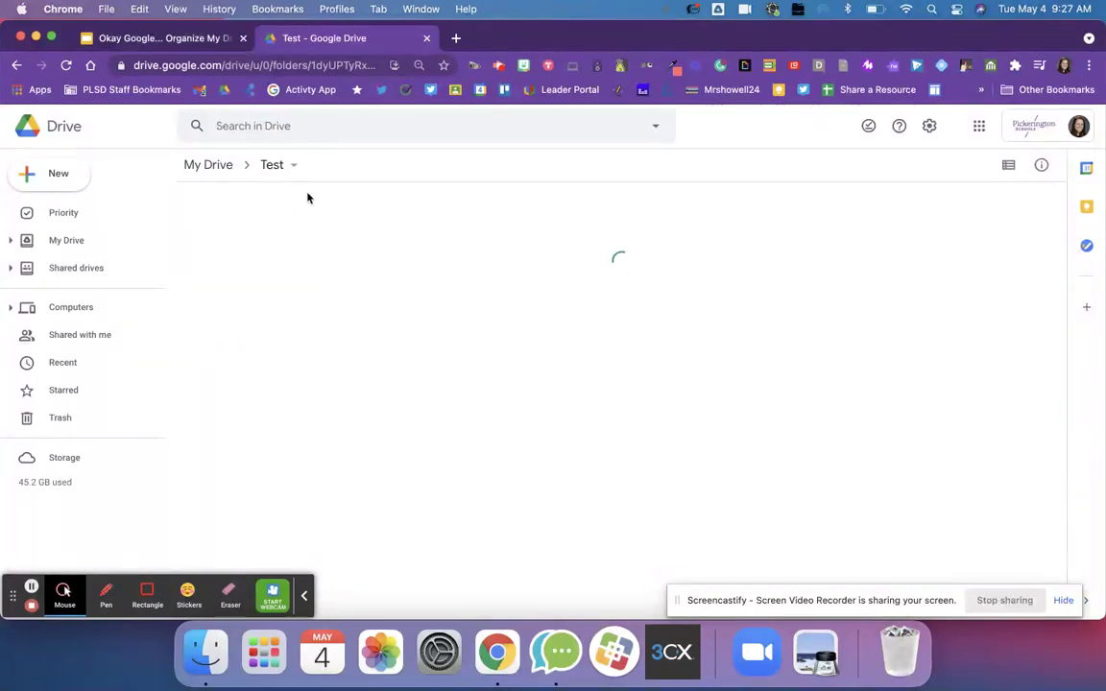
click(211, 168)
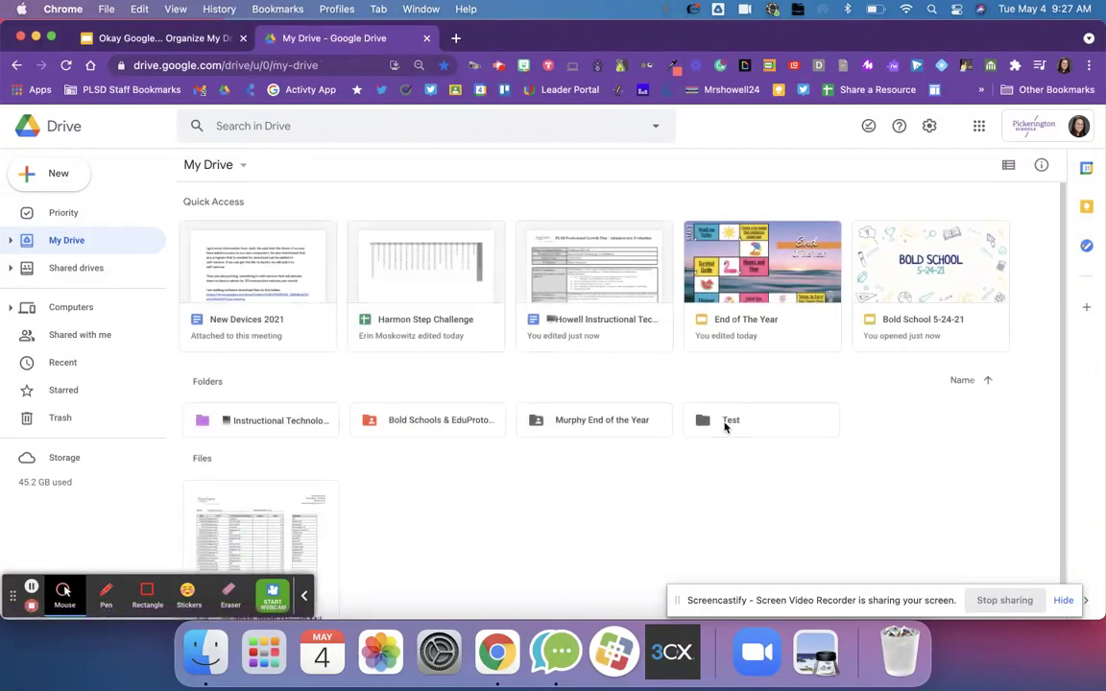
- Change the color of the Test folder in My Drive to green
click(725, 426)
right_click(723, 425)
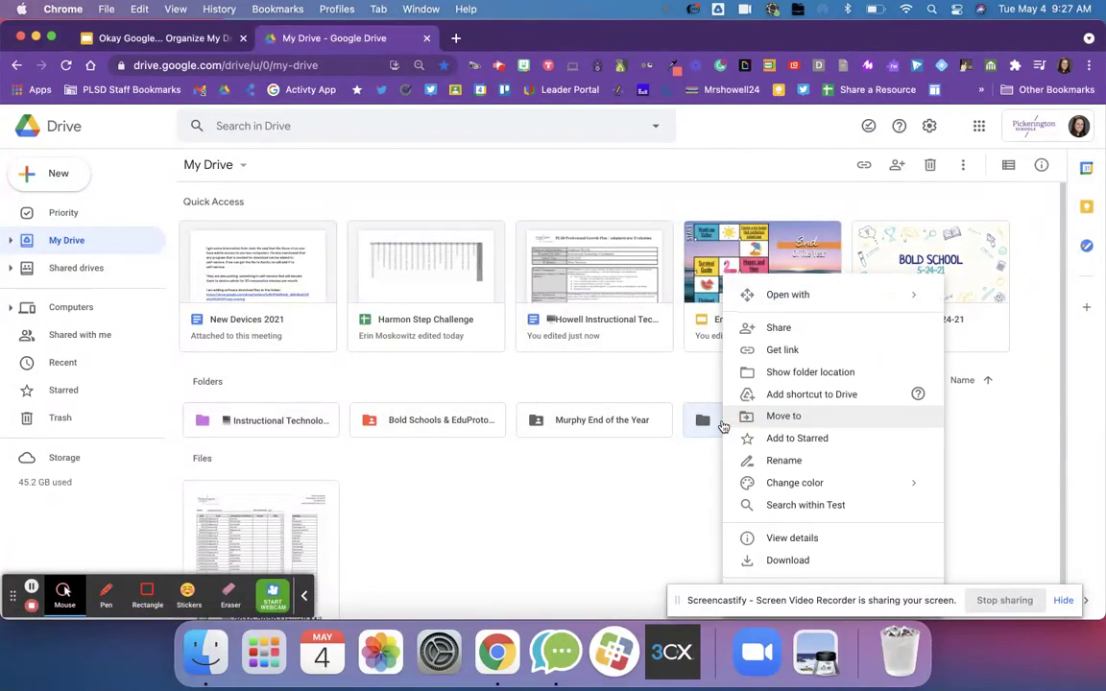
mouse_move(773, 483)
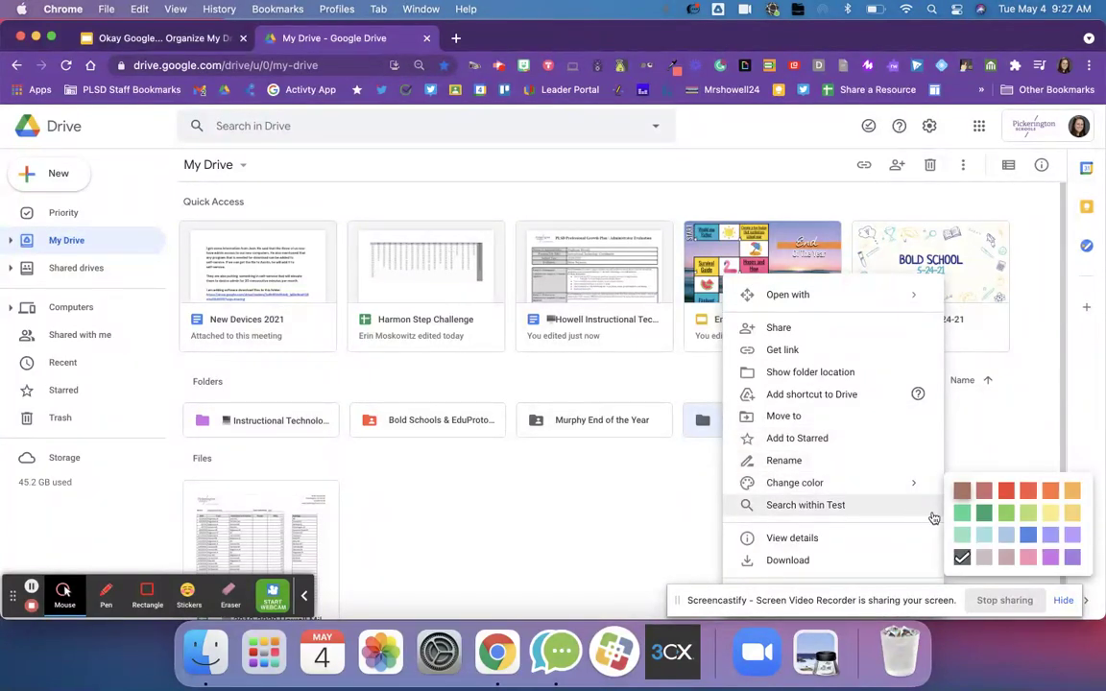
click(984, 515)
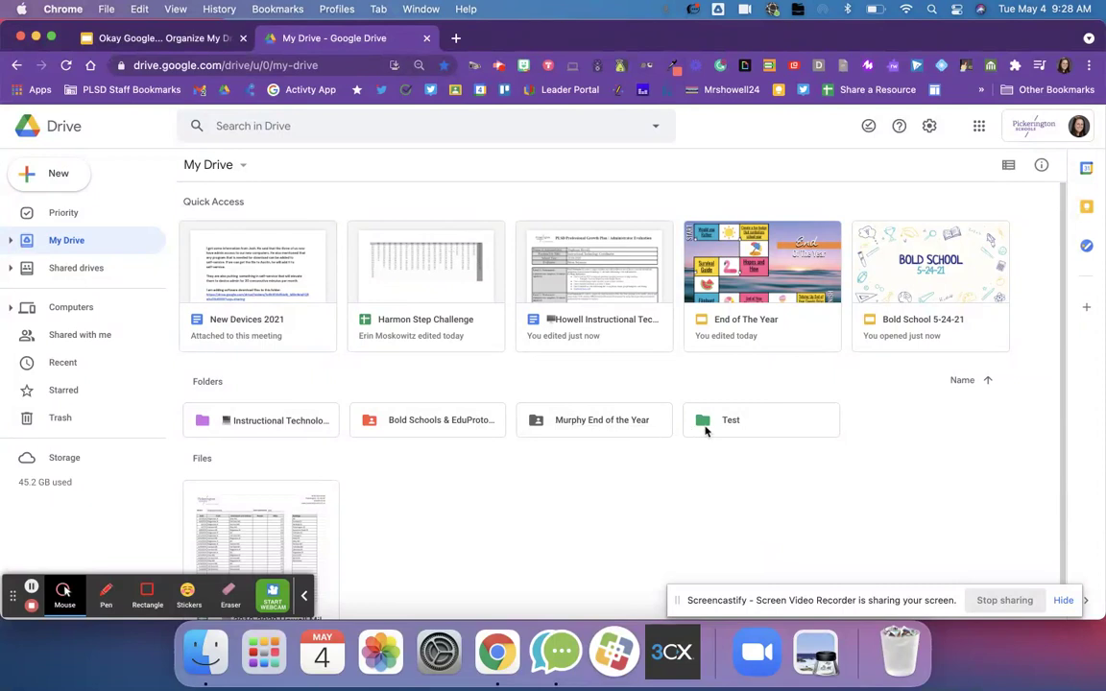
- View the color choices for the Test folder without picking one and open the folder
right_click(704, 430)
click(691, 440)
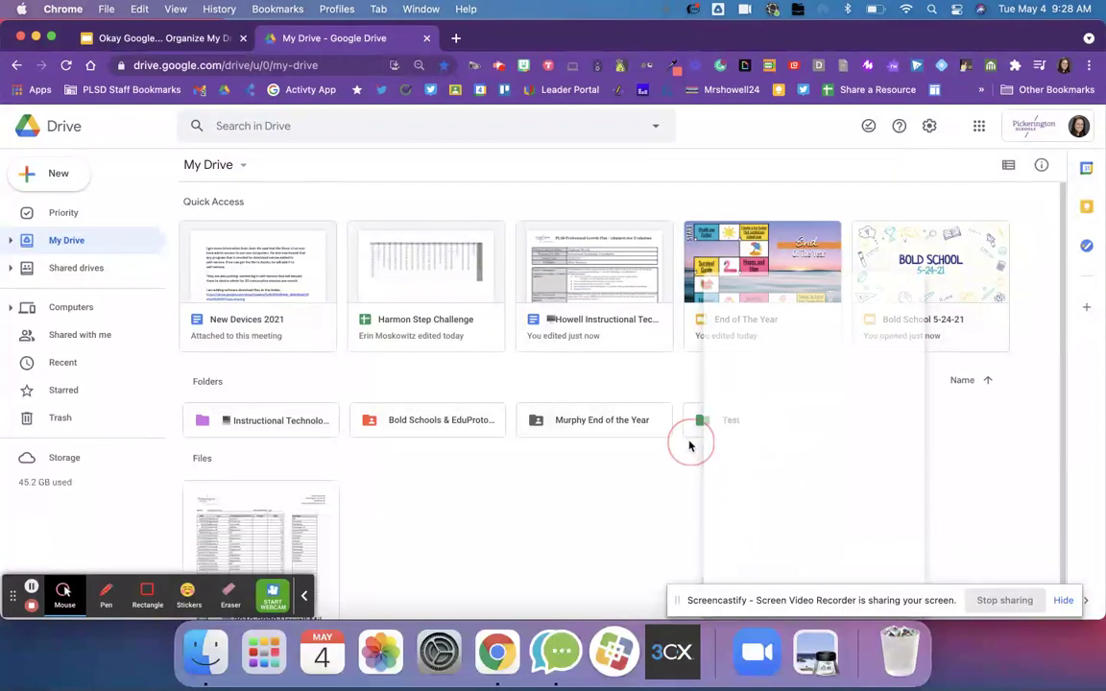
right_click(733, 420)
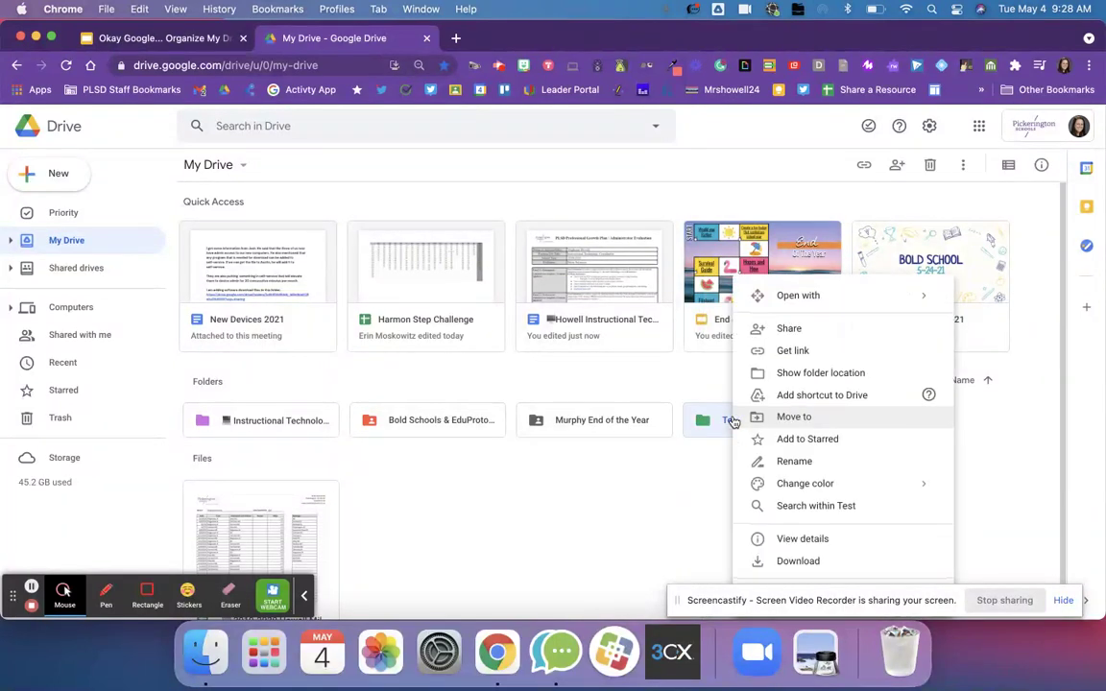
mouse_move(771, 482)
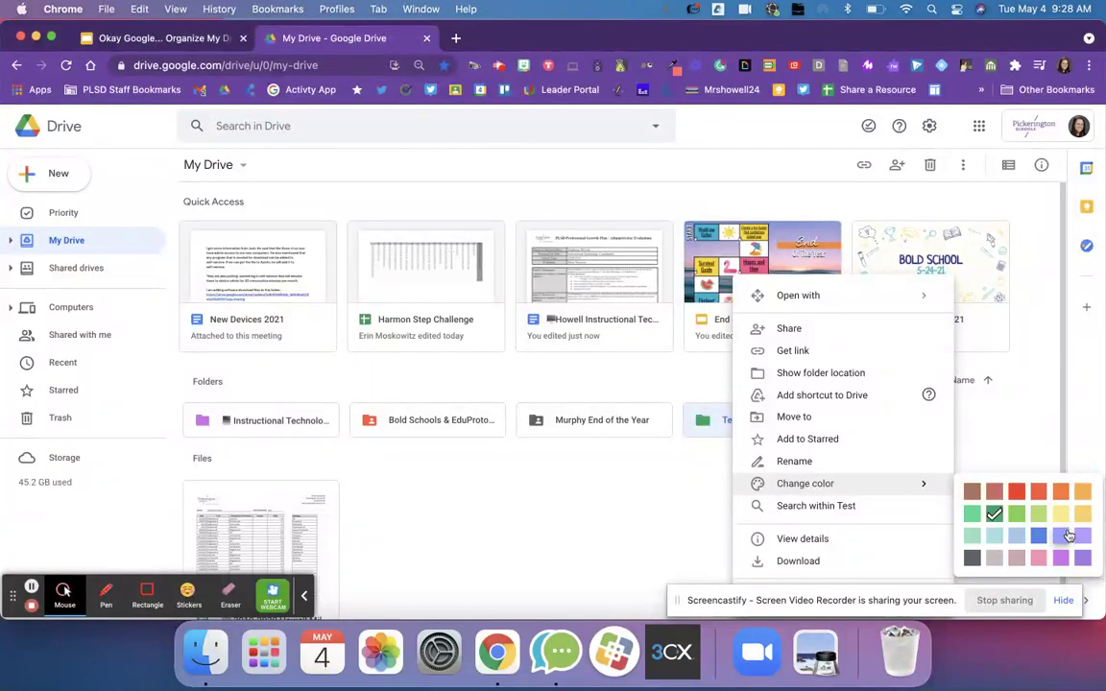
click(767, 408)
double_click(768, 421)
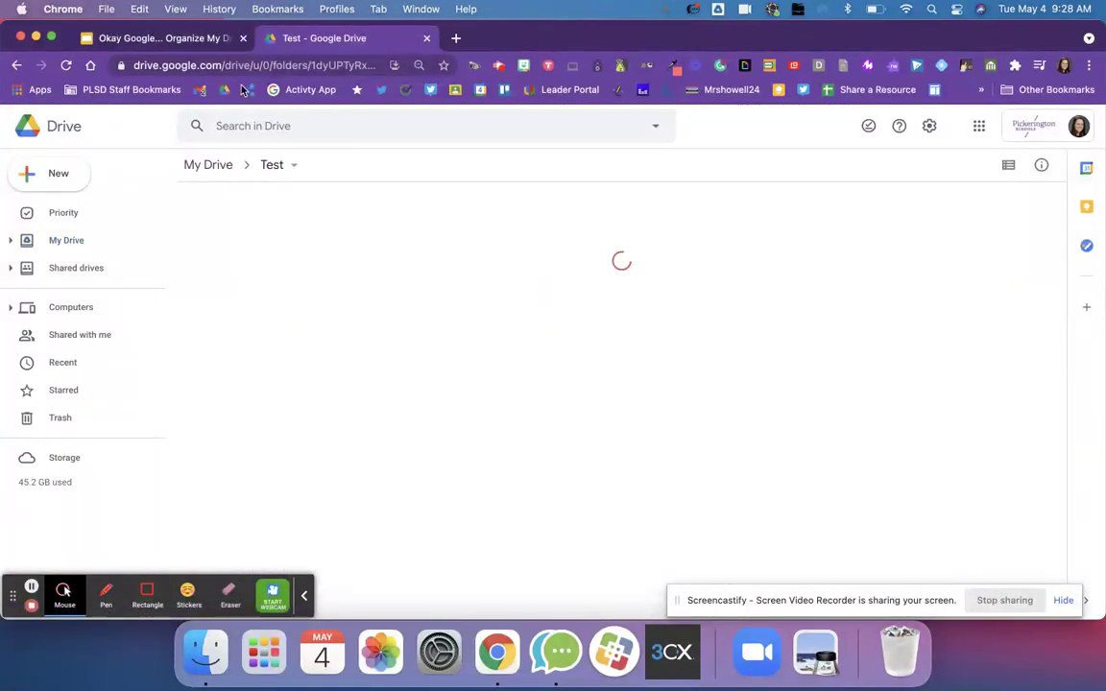
- Advance the slideshow to the Colors tip and return to My Drive
click(187, 38)
click(493, 178)
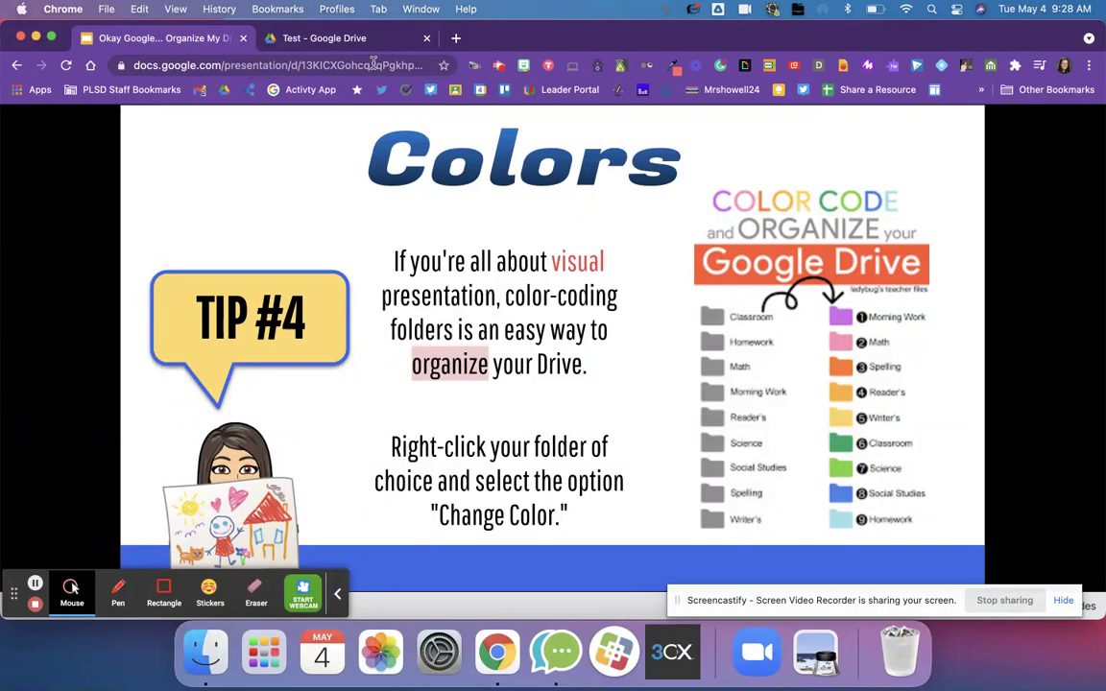
click(356, 37)
click(211, 167)
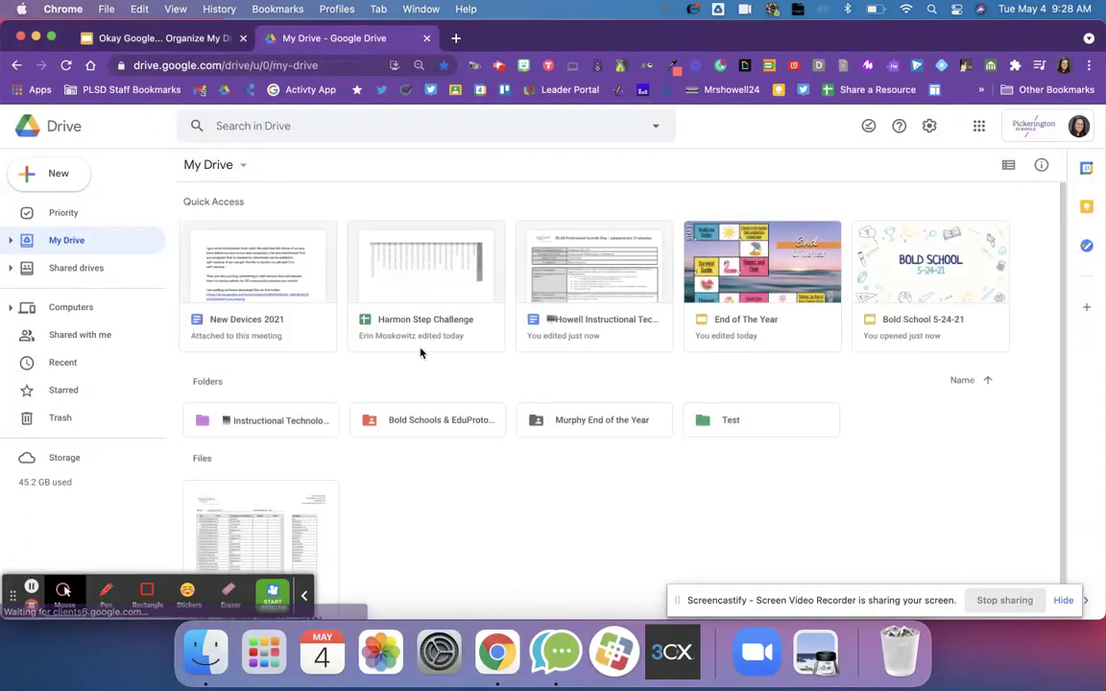
- Change the color of the shared End of the Year folder to light purple
right_click(568, 423)
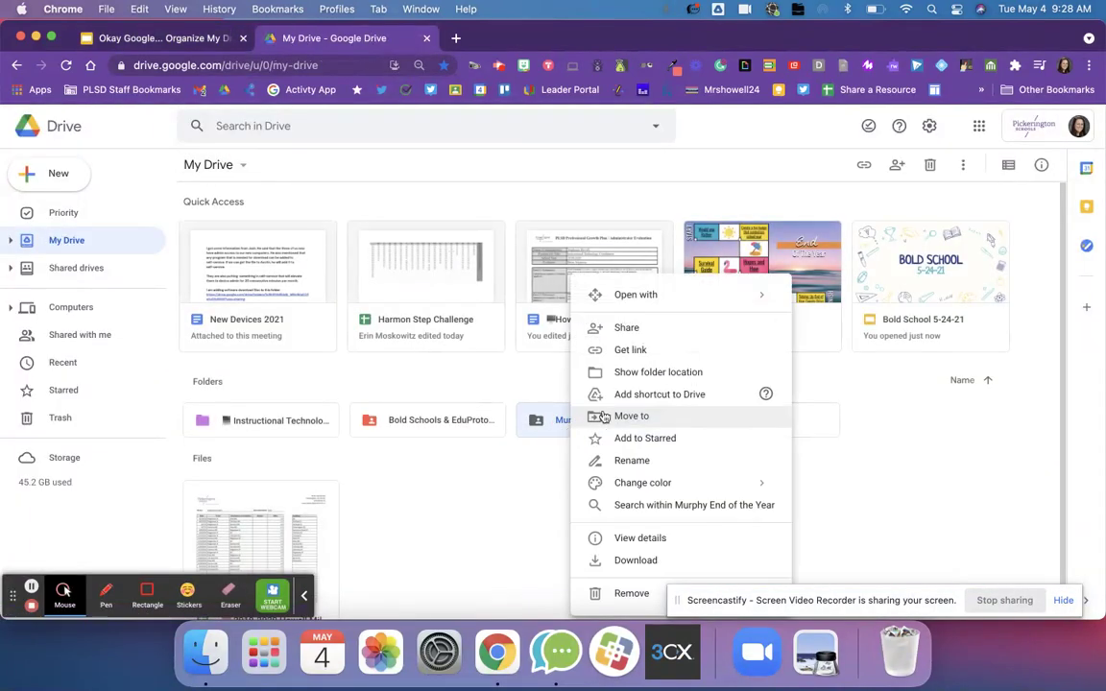
mouse_move(632, 483)
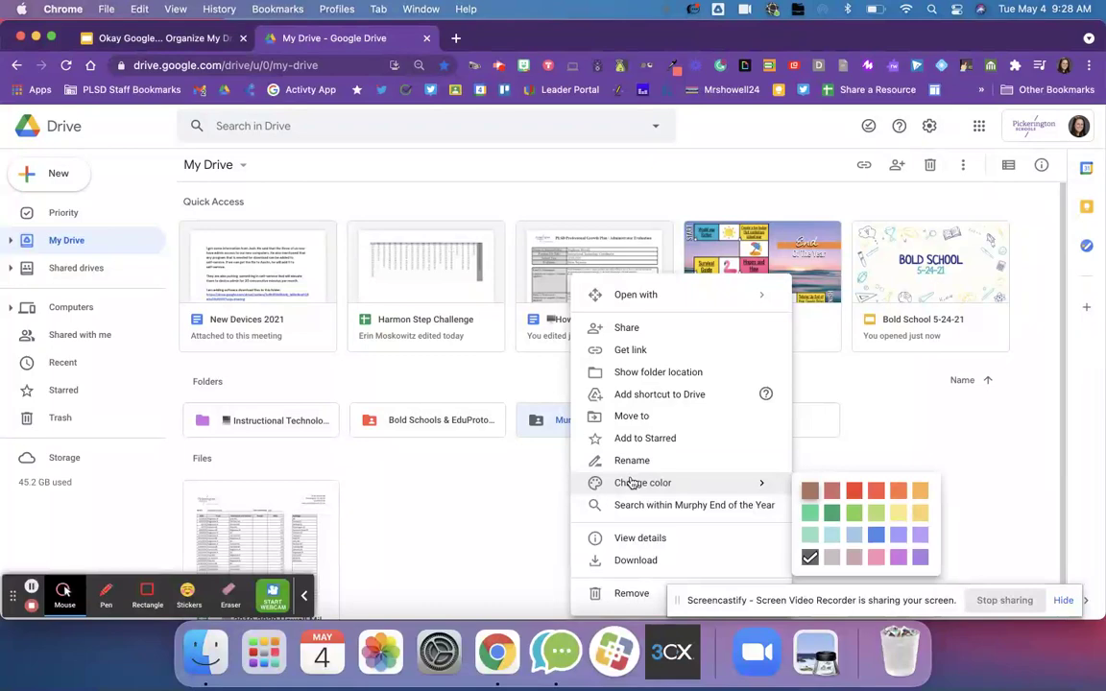
click(897, 535)
click(611, 496)
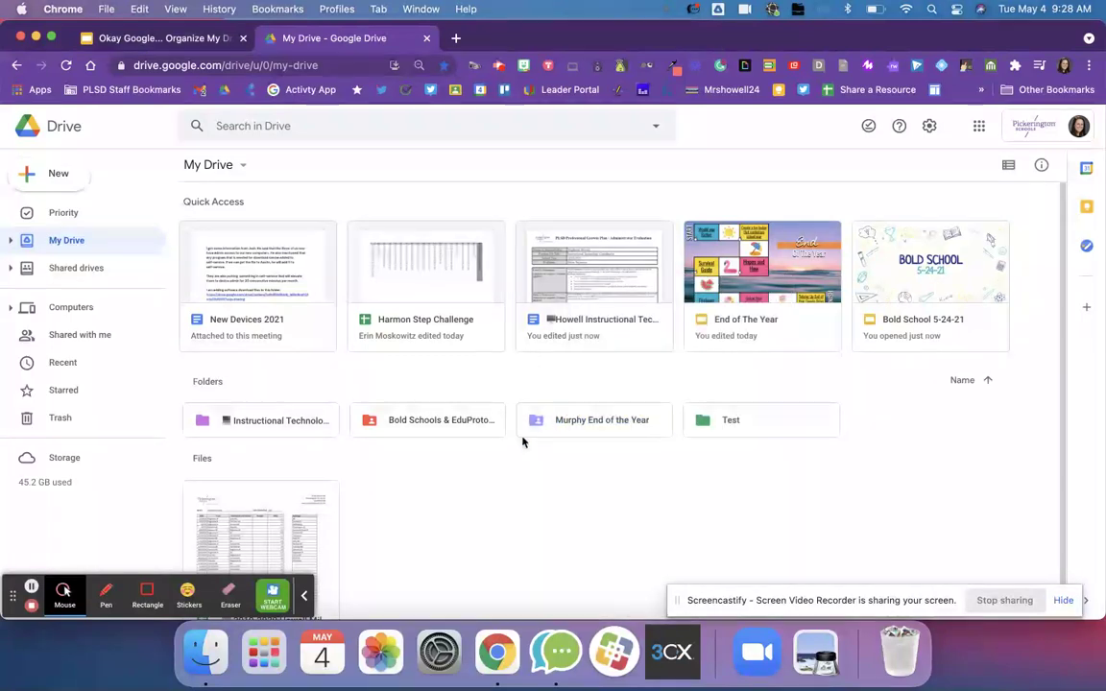
- Advance the slideshow to the Emojis tip and switch back to My Drive
click(163, 38)
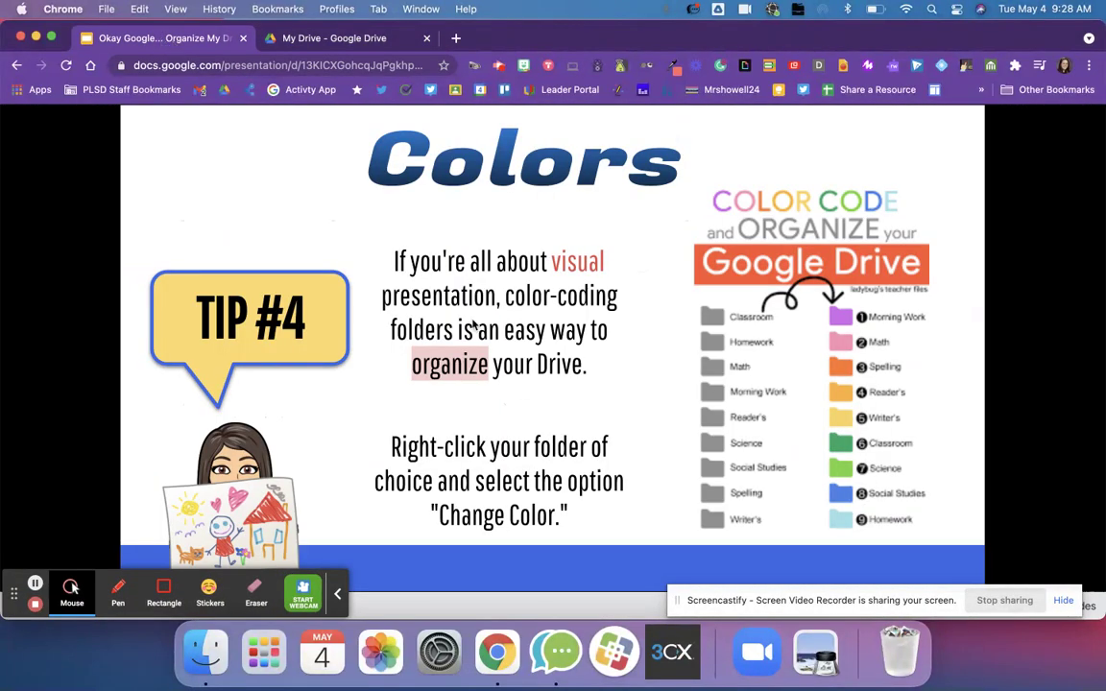
click(476, 327)
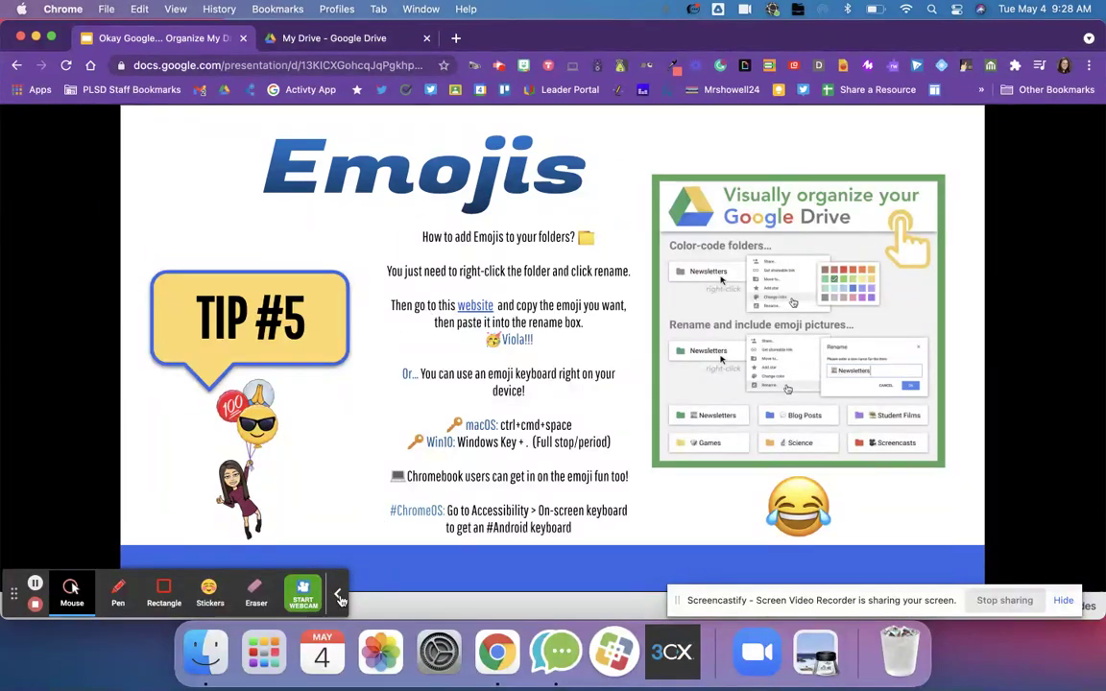
click(339, 596)
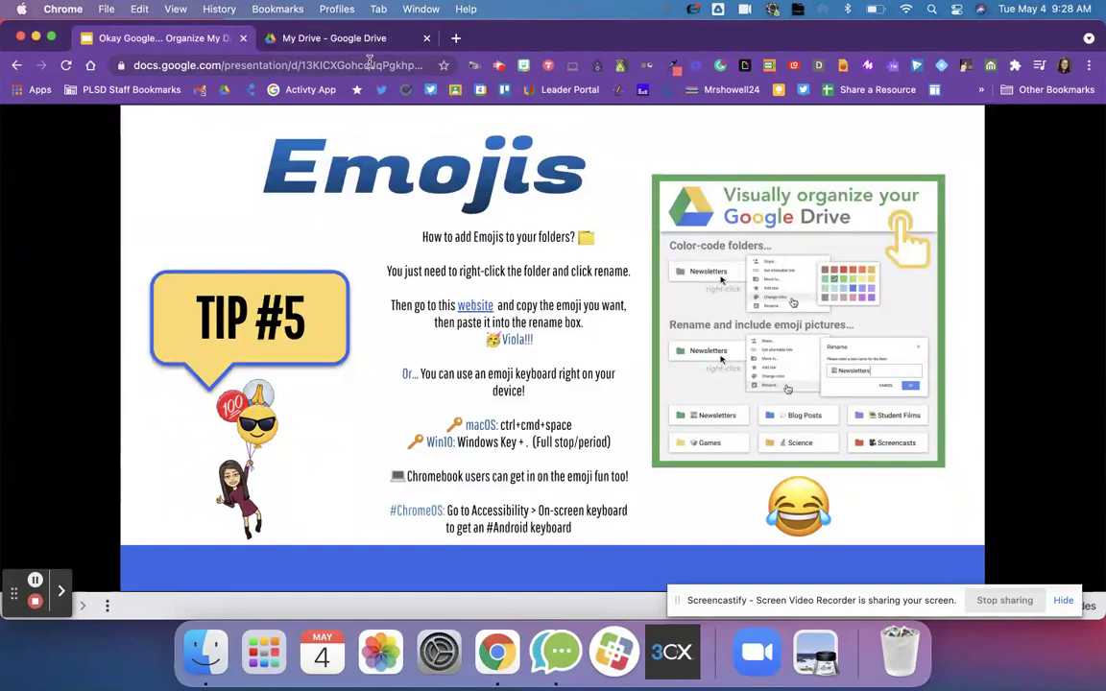
click(362, 43)
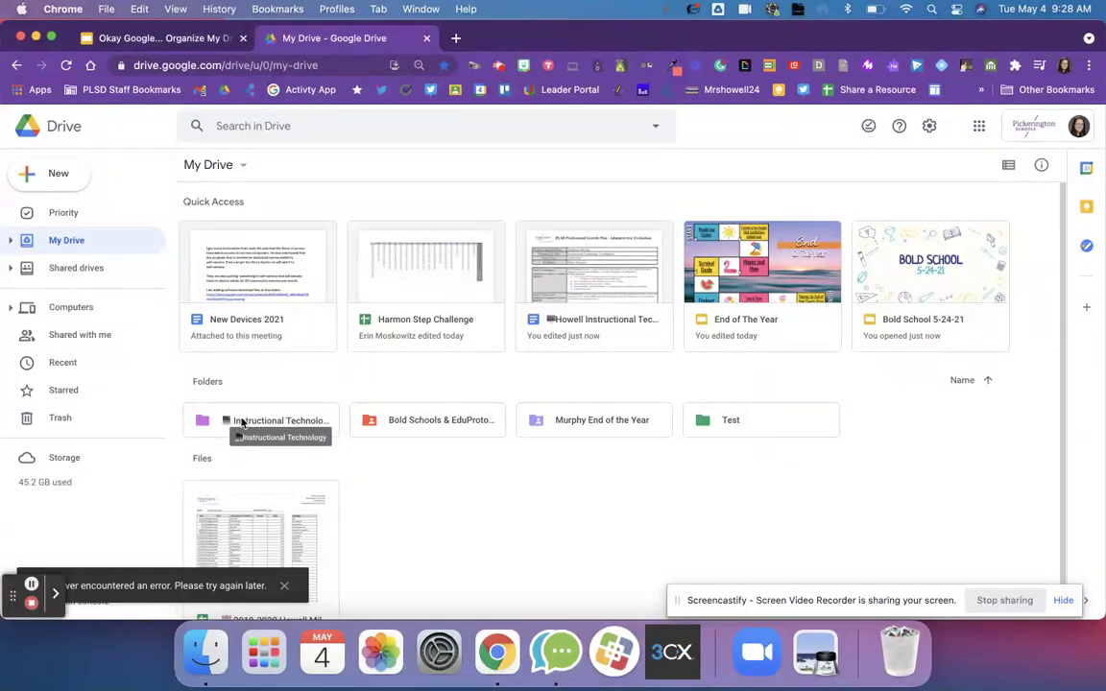
- Start renaming the Test folder and copy the globe emoji from the website linked on the Emojis slide
right_click(765, 428)
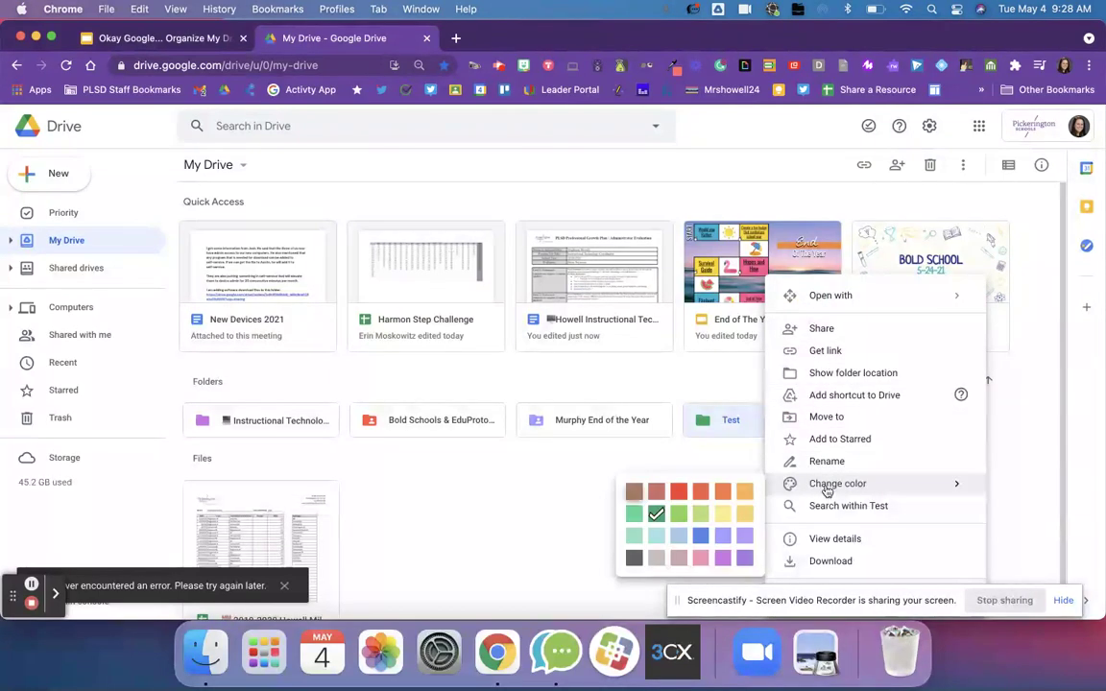
click(827, 462)
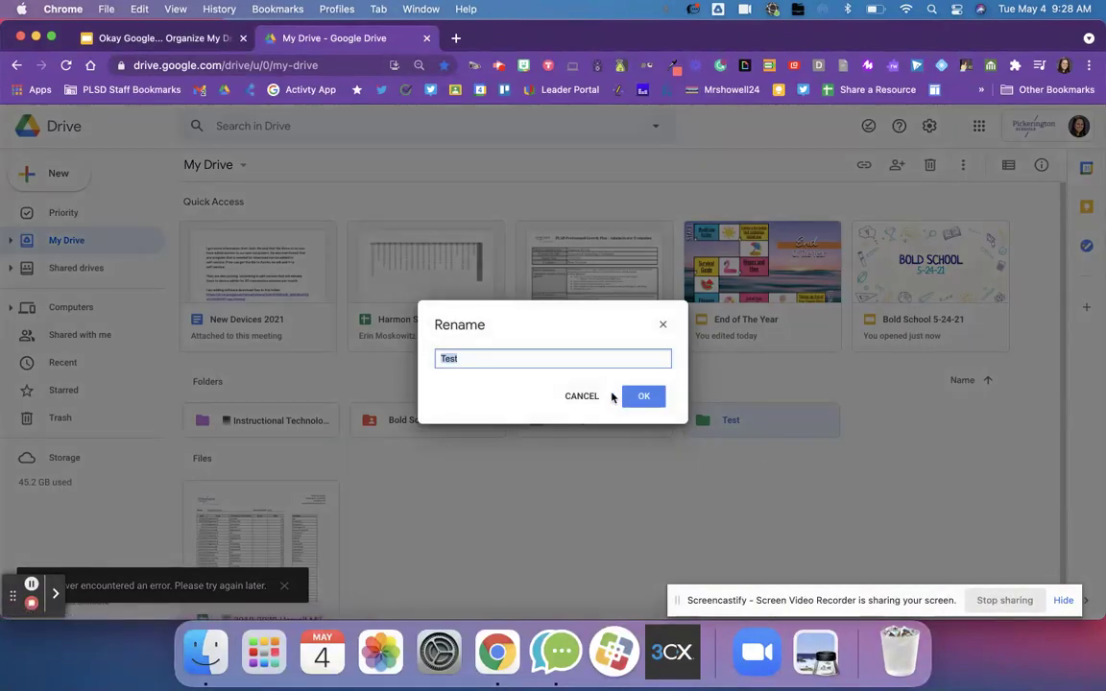
key(Right)
click(161, 38)
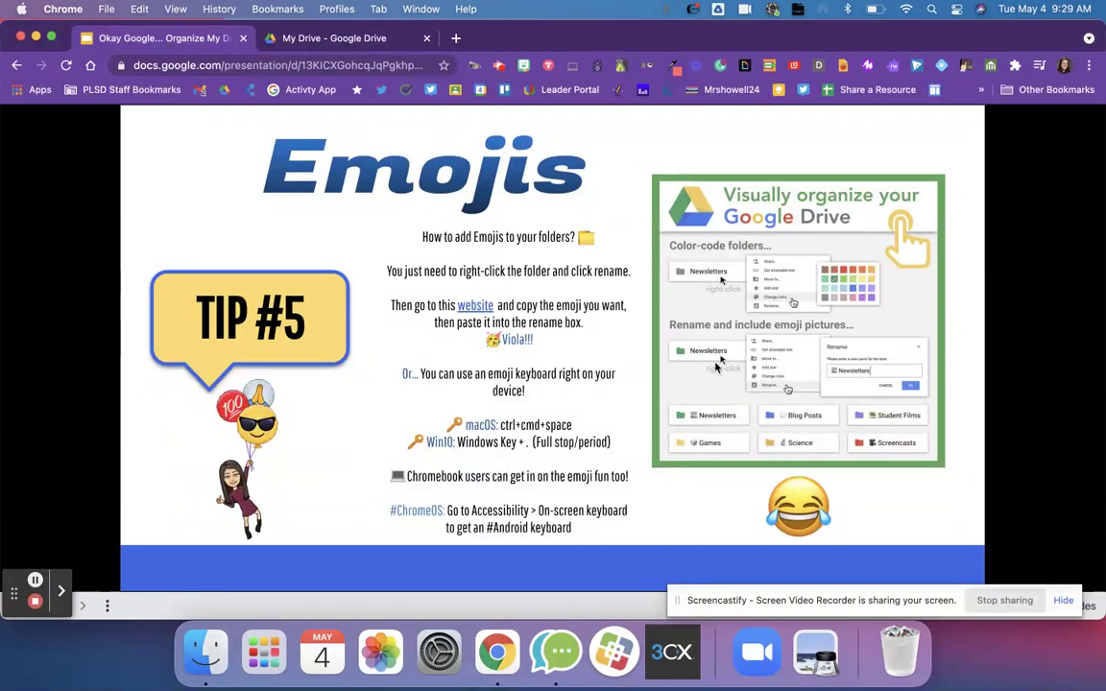
click(361, 42)
click(161, 39)
click(479, 312)
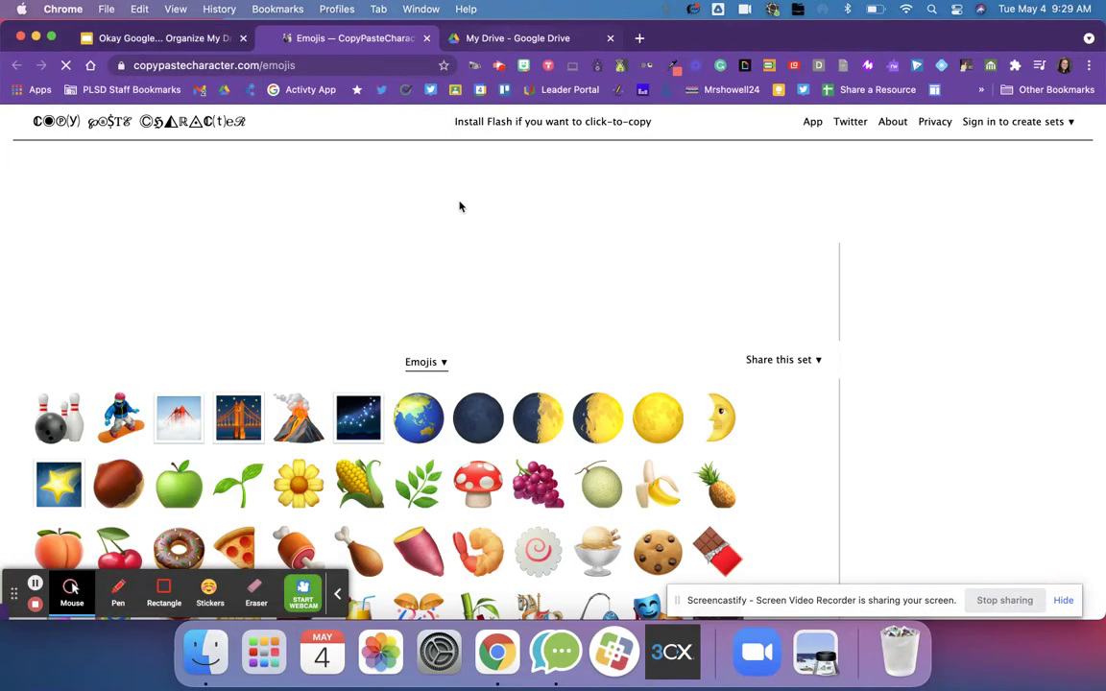
click(422, 421)
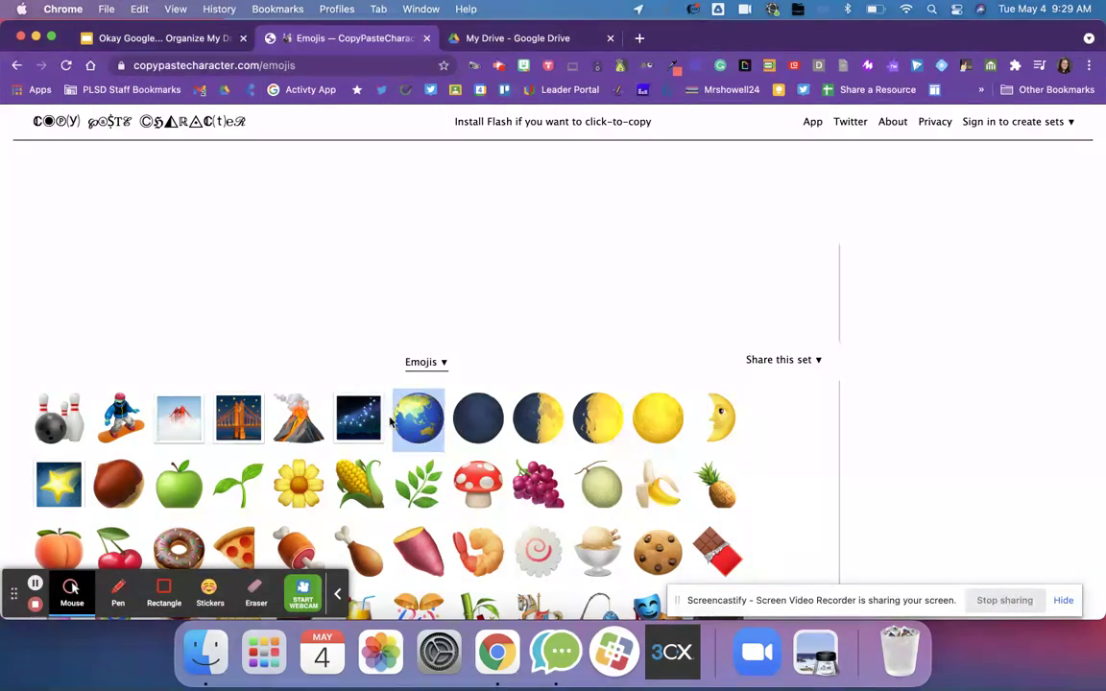
- Rename the folder as 🌏 Test by pasting the globe emoji in front of its name
click(470, 43)
text(🌏)
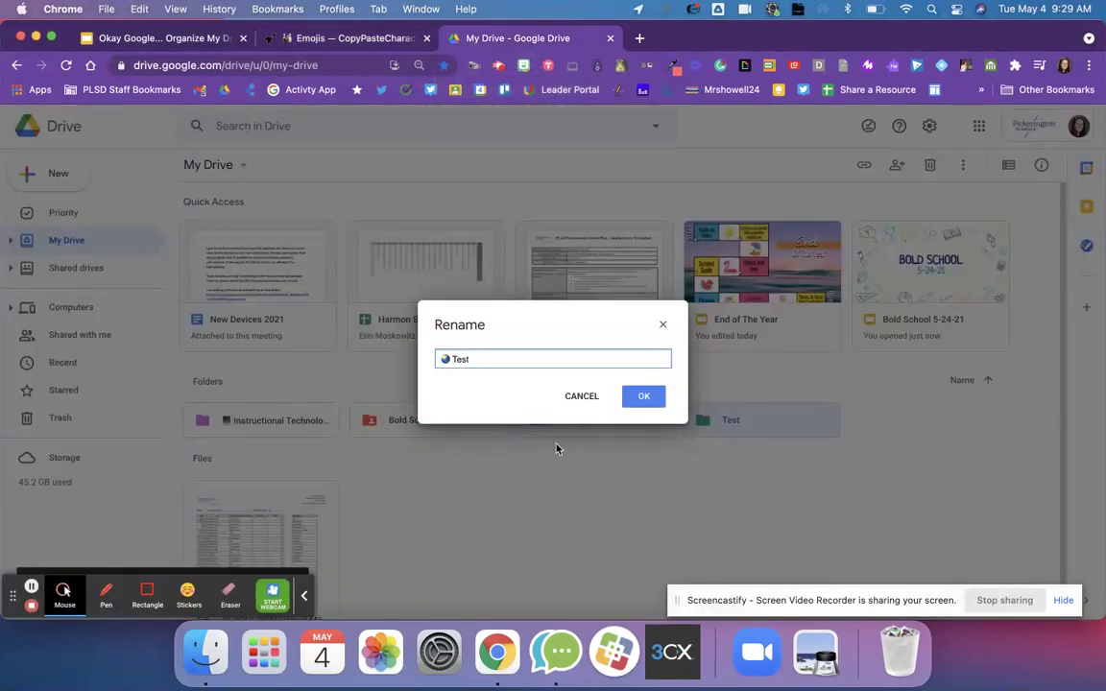
click(646, 396)
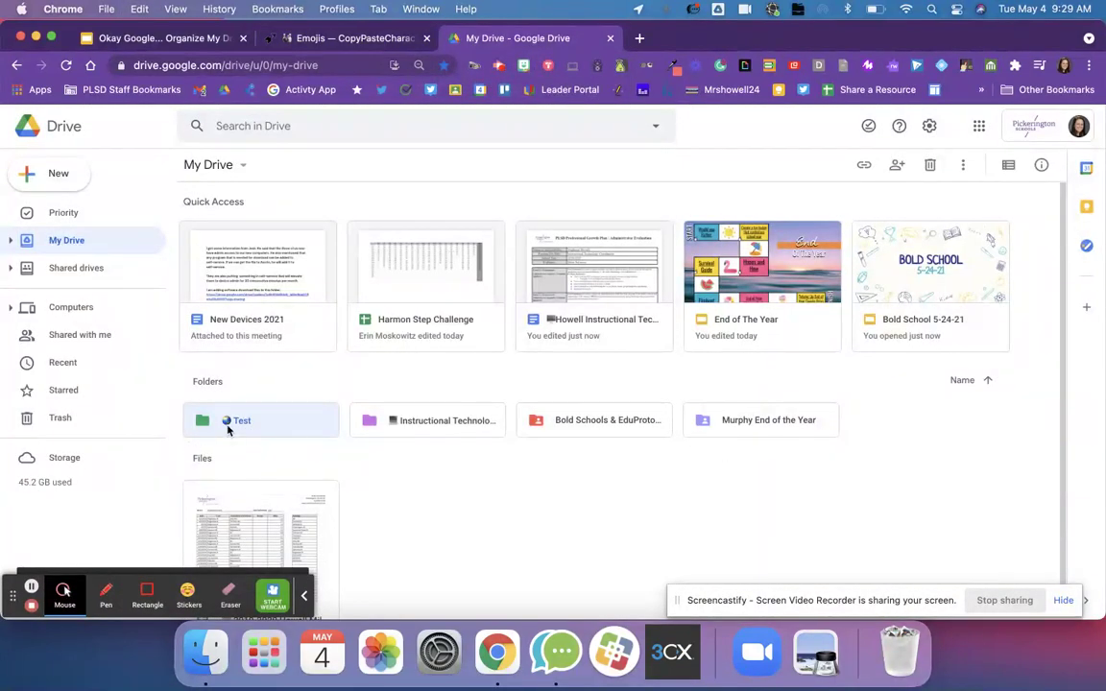
- Return the slideshow from the Emojis tip to the title slide
click(164, 39)
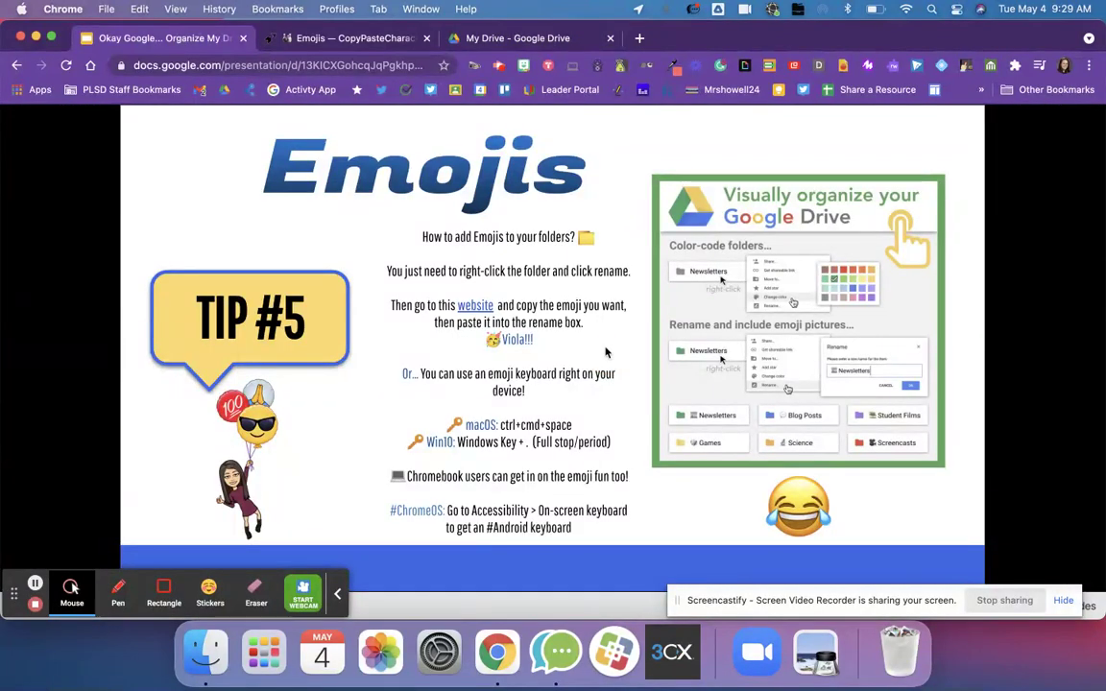
key(Left)
key(Left)
key(Left)
key(Left)
key(Left)
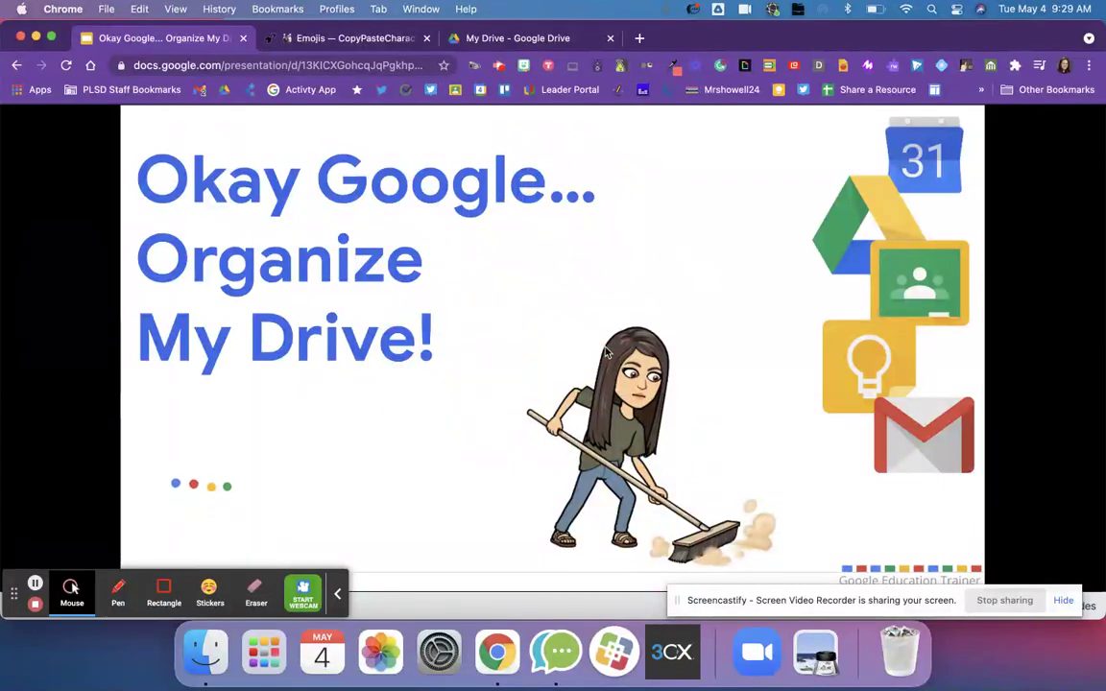
- Look over the folders and files in My Drive and return to the slideshow
click(513, 41)
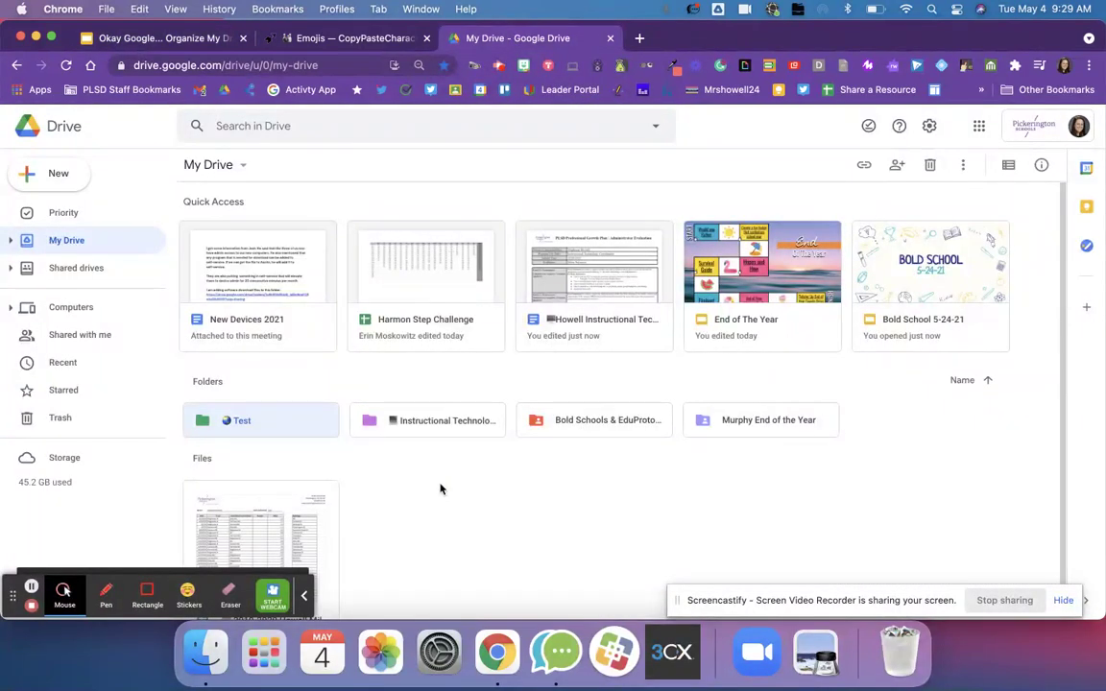
scroll(576, 495, down, 1)
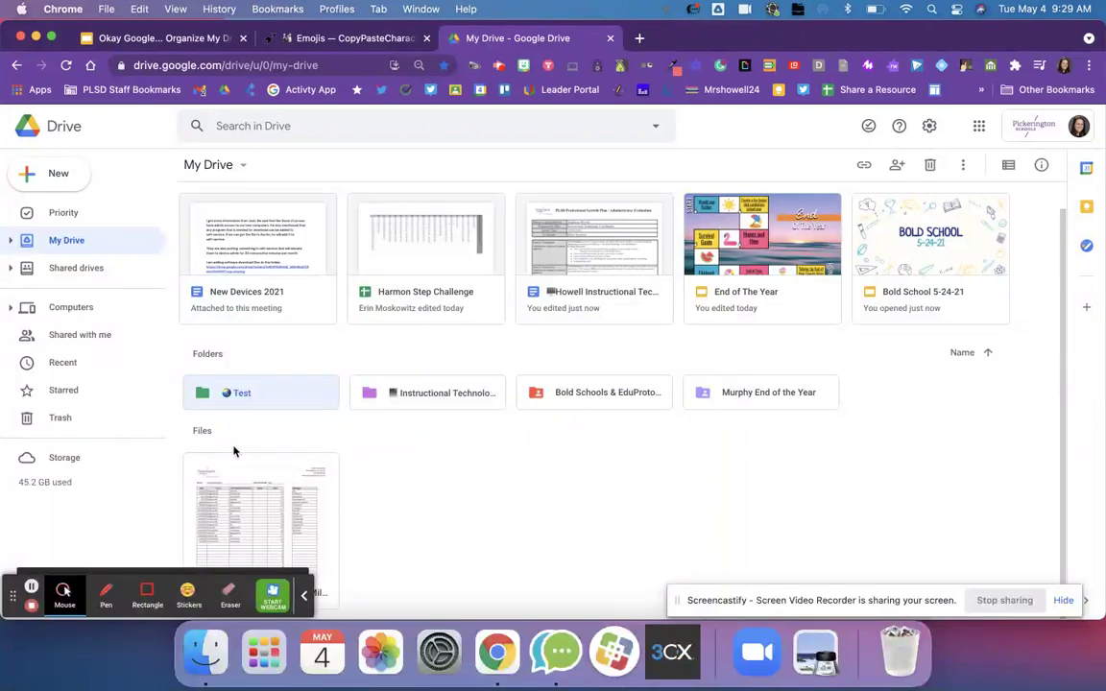
click(169, 38)
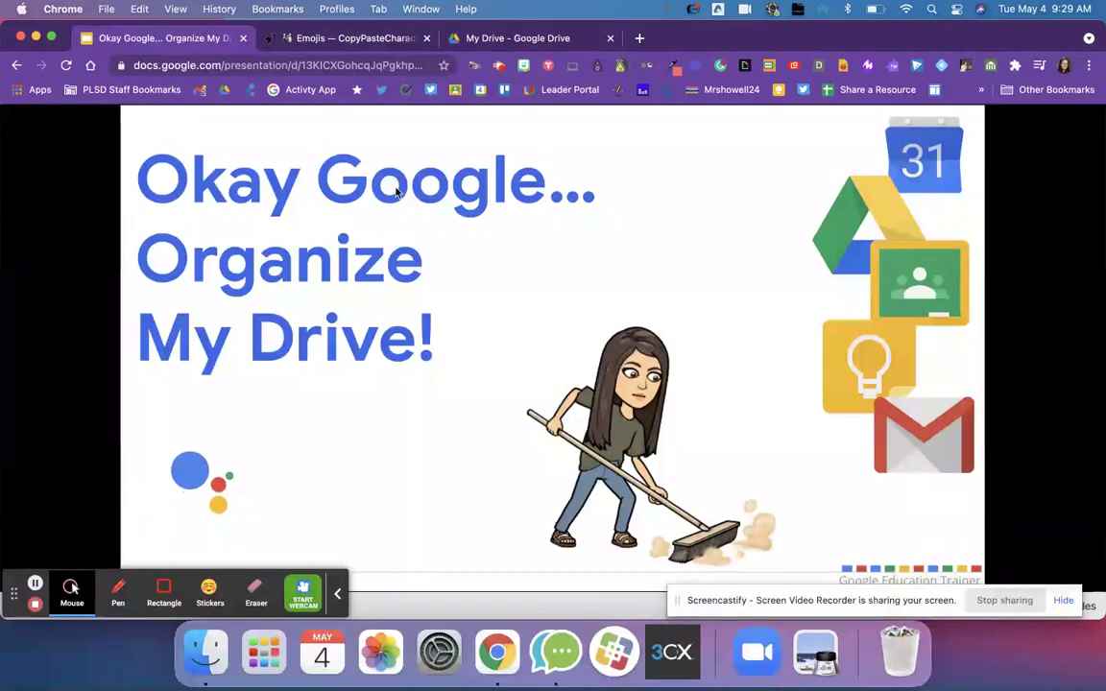